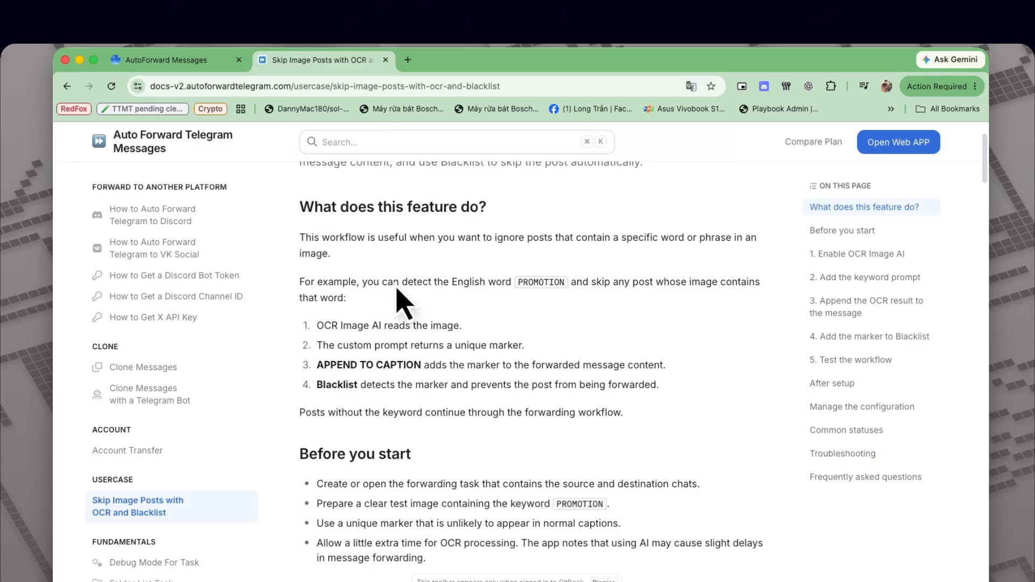
- Read the guide's OCR setup instructions, then open the OCR Image AI settings of the TaskExam forwarding task
{"action": "scroll", "coordinate": [398, 289], "scroll_direction": "down", "scroll_amount": 1}
{"action": "scroll", "coordinate": [388, 367], "scroll_direction": "down", "scroll_amount": 5}
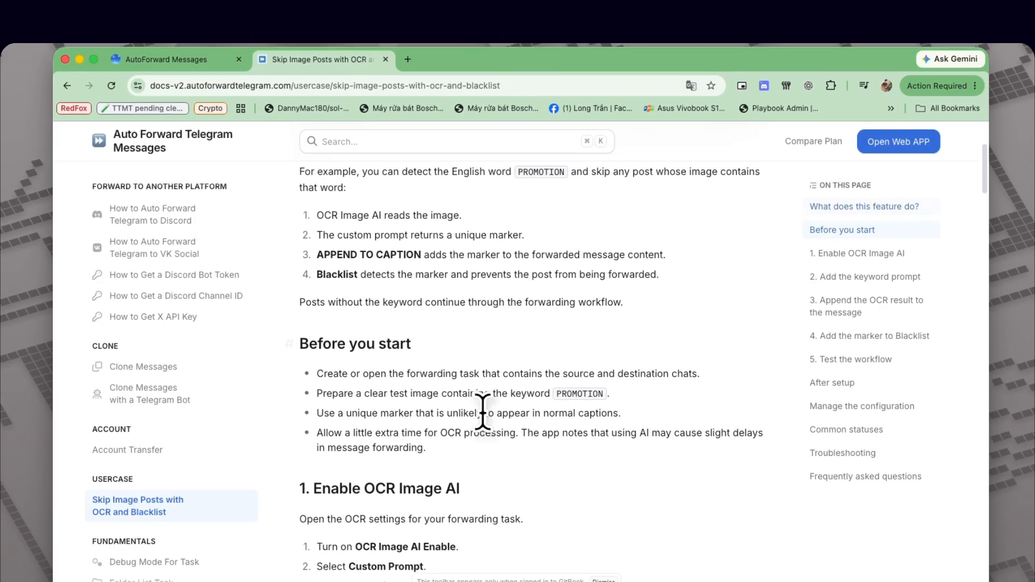
{"action": "scroll", "coordinate": [376, 337], "scroll_direction": "down", "scroll_amount": 10}
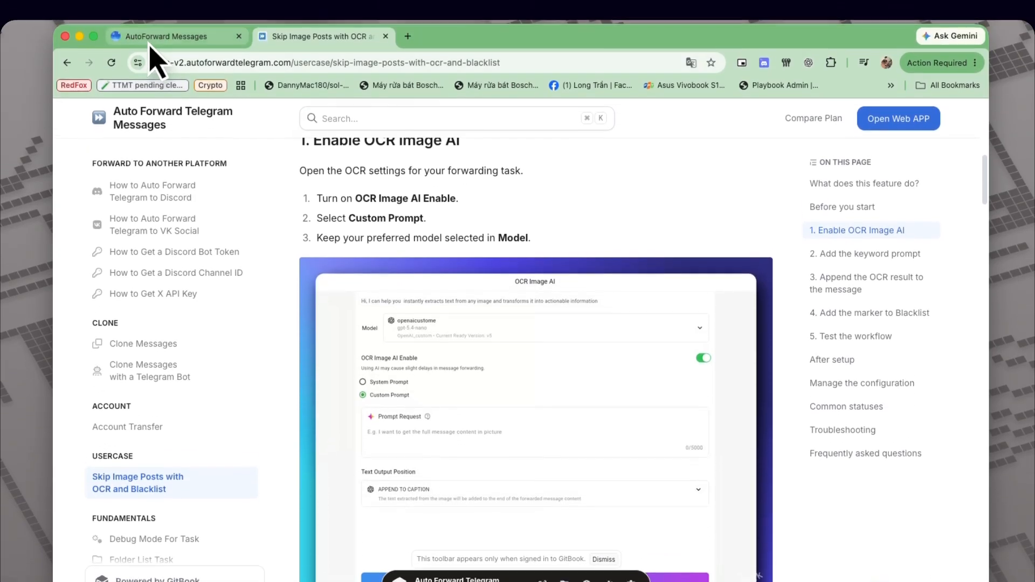
{"action": "left_click", "coordinate": [170, 58]}
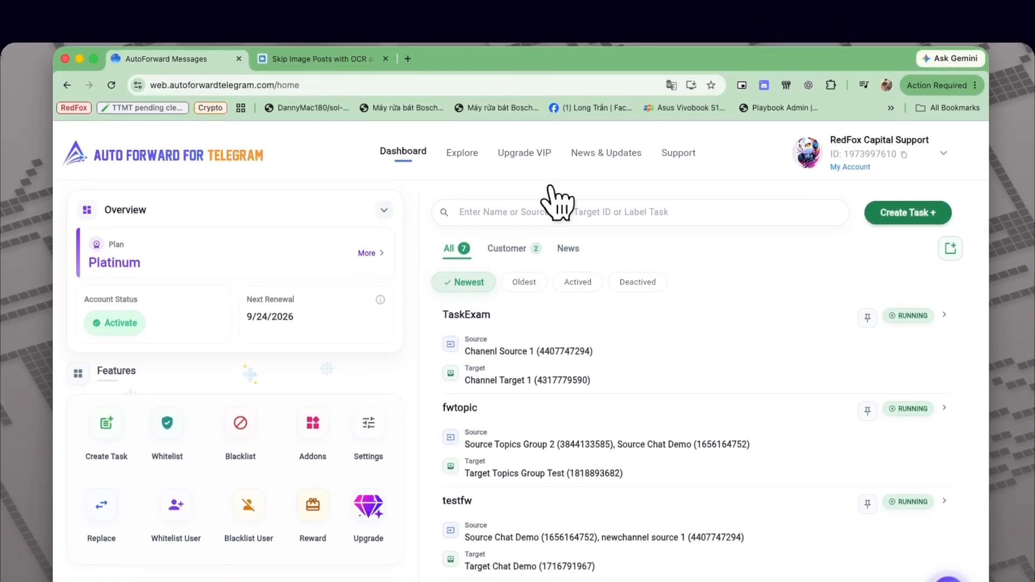
{"action": "left_click", "coordinate": [678, 360]}
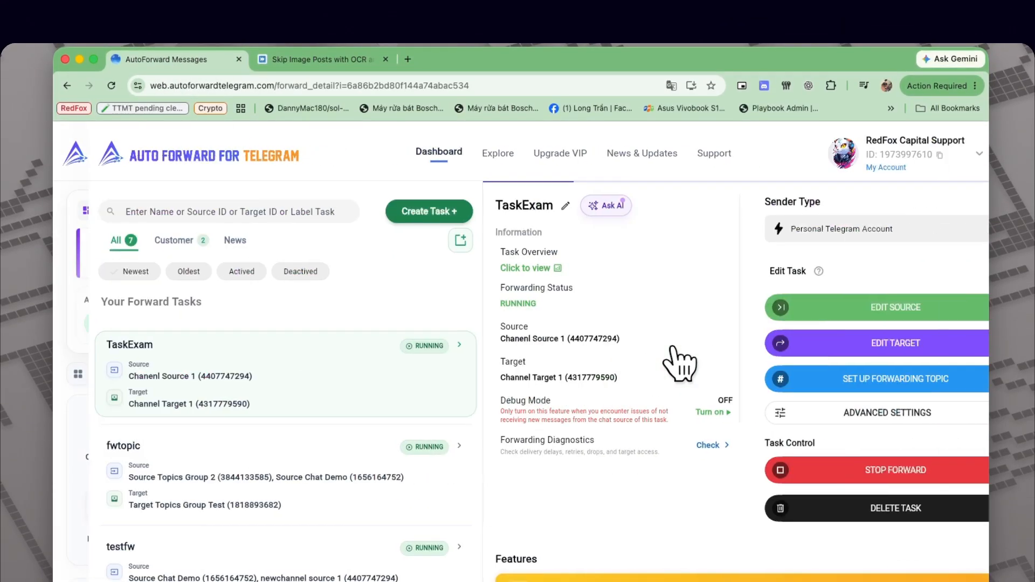
{"action": "scroll", "coordinate": [709, 457], "scroll_direction": "down", "scroll_amount": 10}
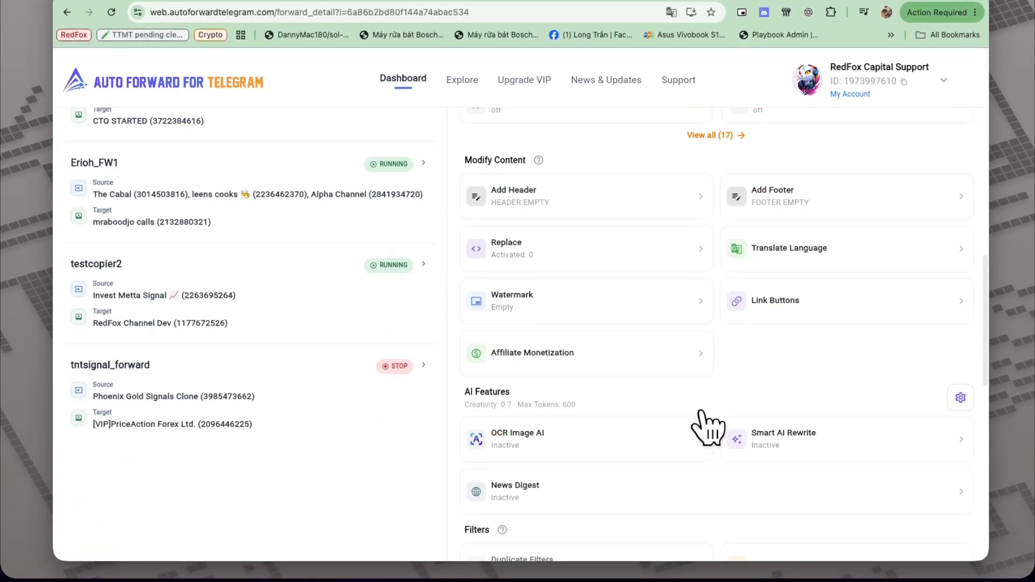
{"action": "left_click", "coordinate": [620, 436]}
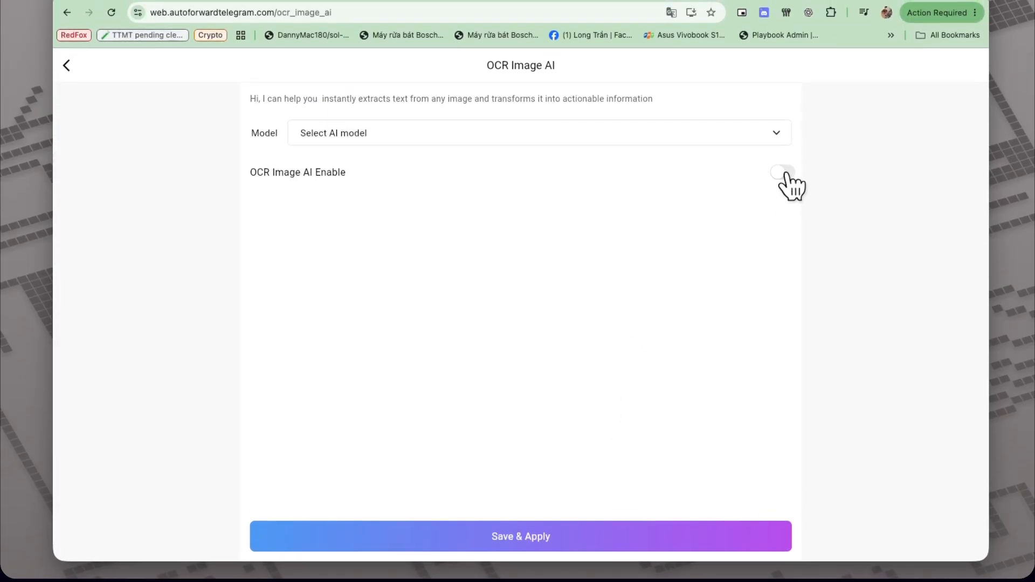
- Choose the gpt-5.4-nano key openaicustome as the model and enable OCR Image AI with Custom Prompt
{"action": "left_click", "coordinate": [786, 173]}
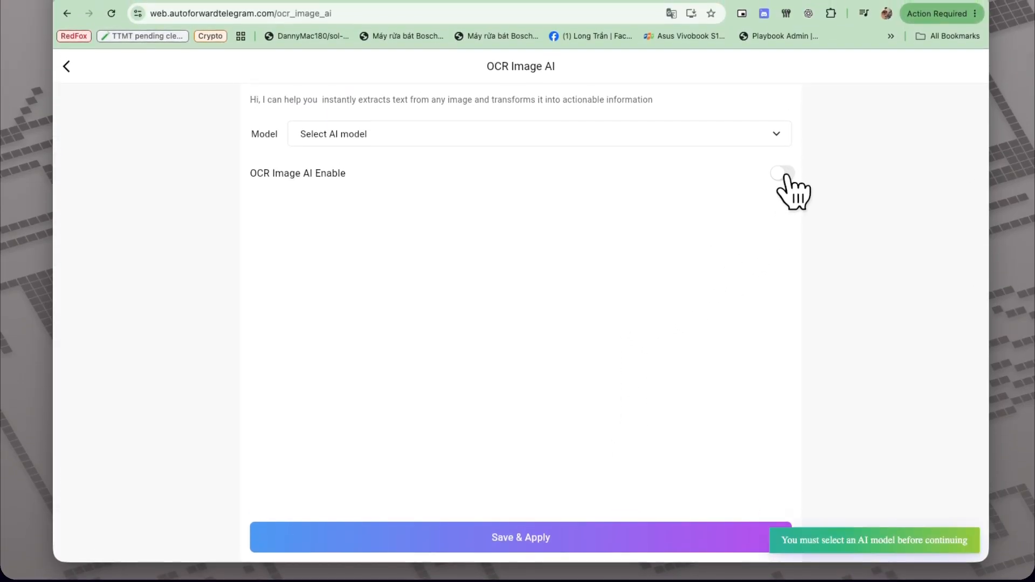
{"action": "left_click", "coordinate": [720, 173]}
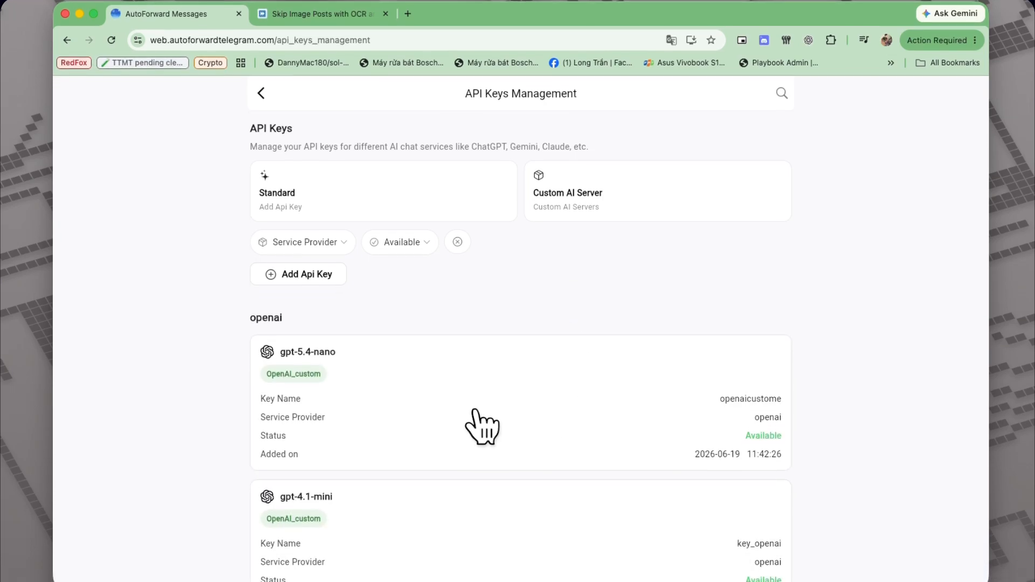
{"action": "left_click", "coordinate": [478, 426]}
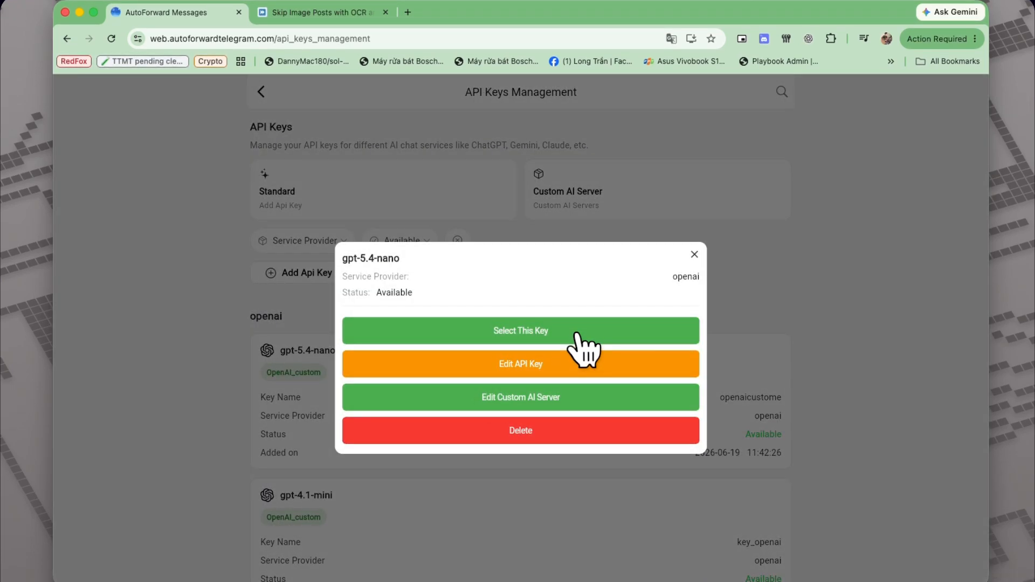
{"action": "left_click", "coordinate": [575, 334]}
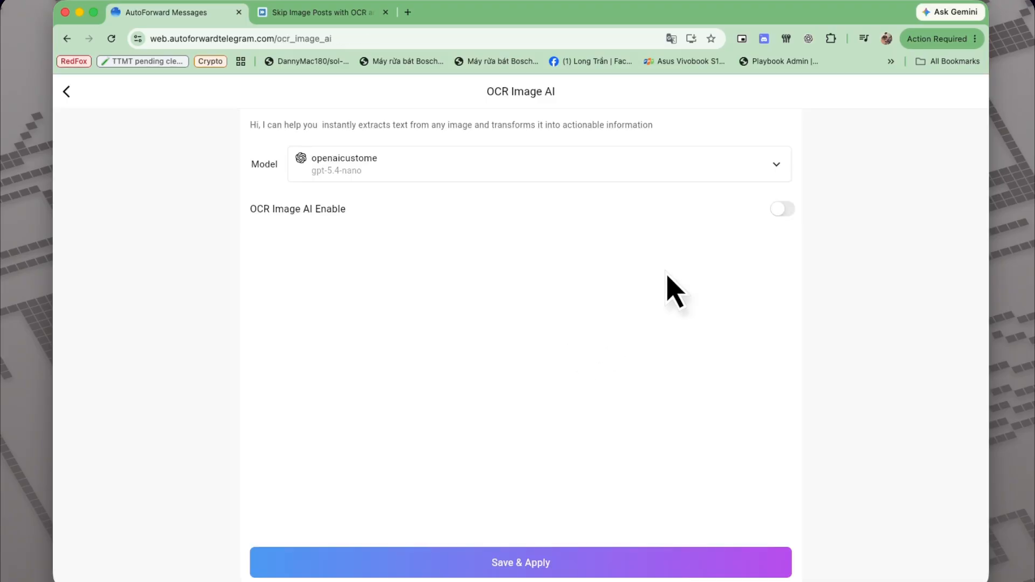
{"action": "left_click", "coordinate": [782, 209]}
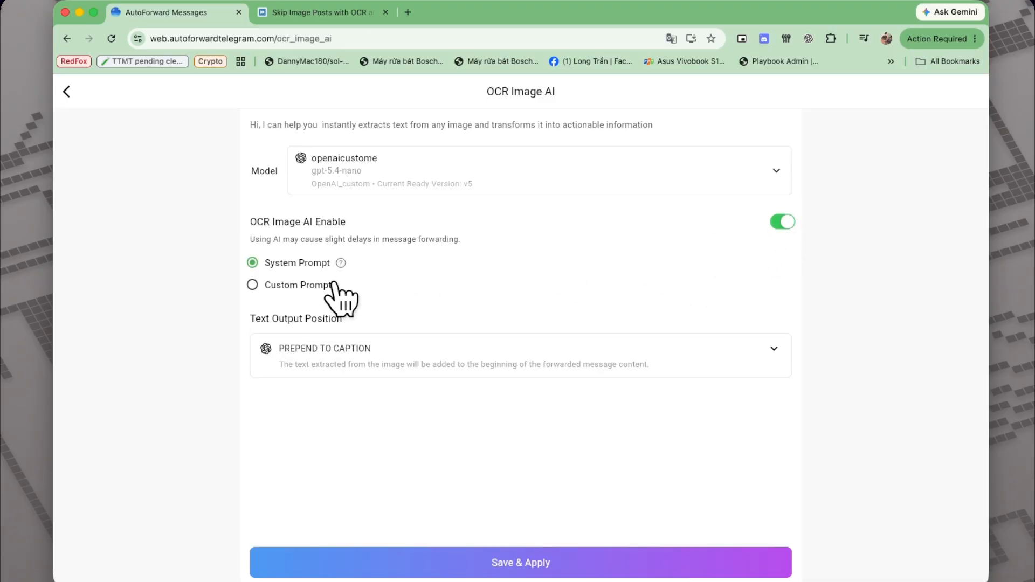
{"action": "left_click", "coordinate": [283, 290]}
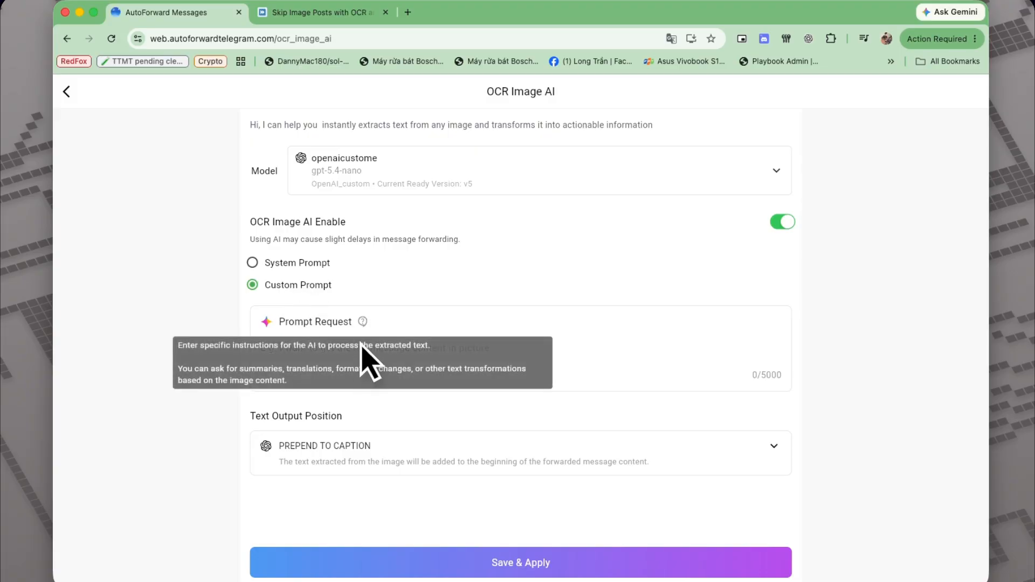
- Enter the guide's keyword prompt in Prompt Request, making images containing "PROMOTION" return OCR_SKIP_PROMOTION, and save the OCR settings
{"action": "left_click", "coordinate": [335, 13]}
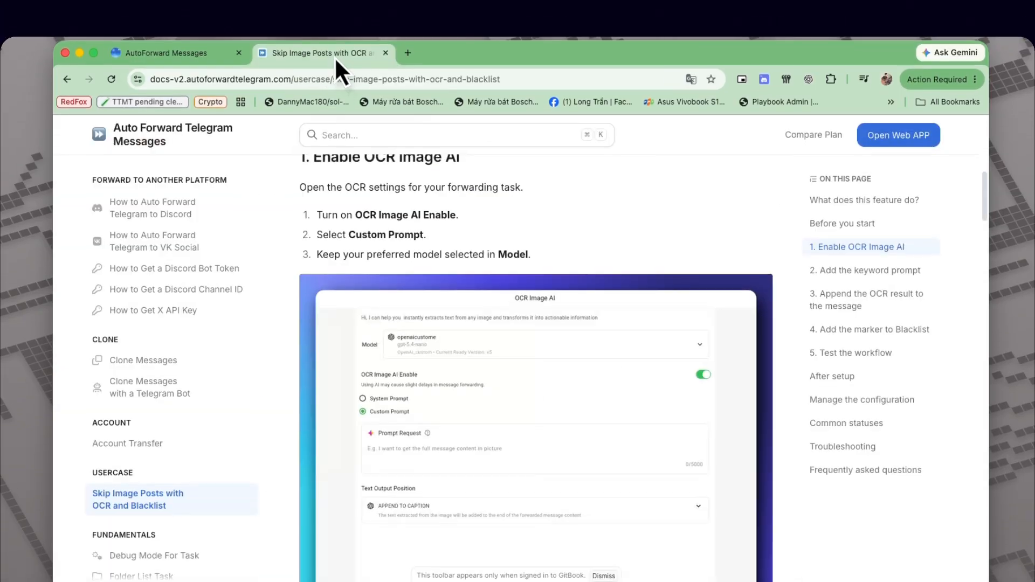
{"action": "scroll", "coordinate": [564, 372], "scroll_direction": "down", "scroll_amount": 2}
{"action": "scroll", "coordinate": [565, 414], "scroll_direction": "down", "scroll_amount": 5}
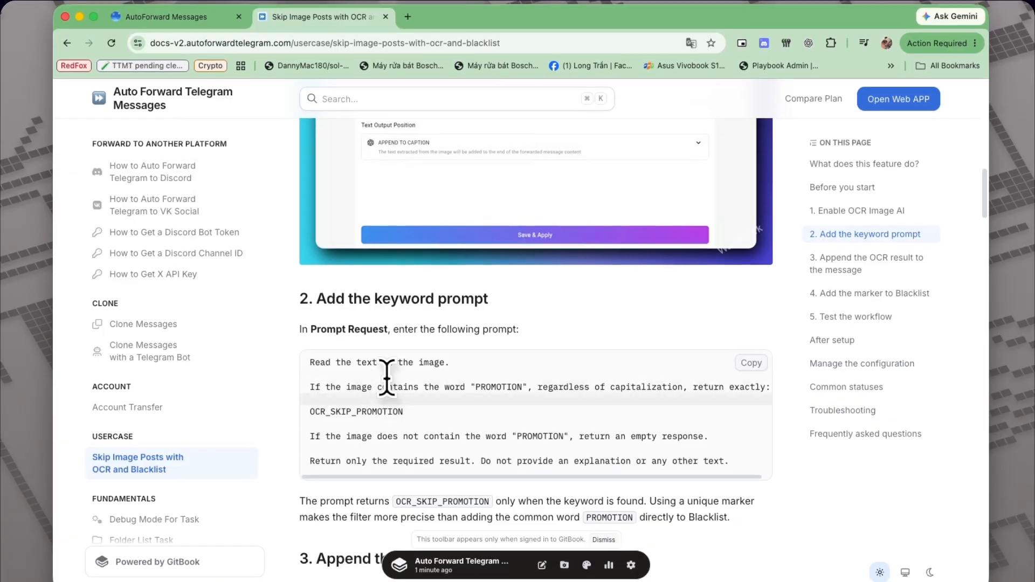
{"action": "scroll", "coordinate": [442, 410], "scroll_direction": "down", "scroll_amount": 2}
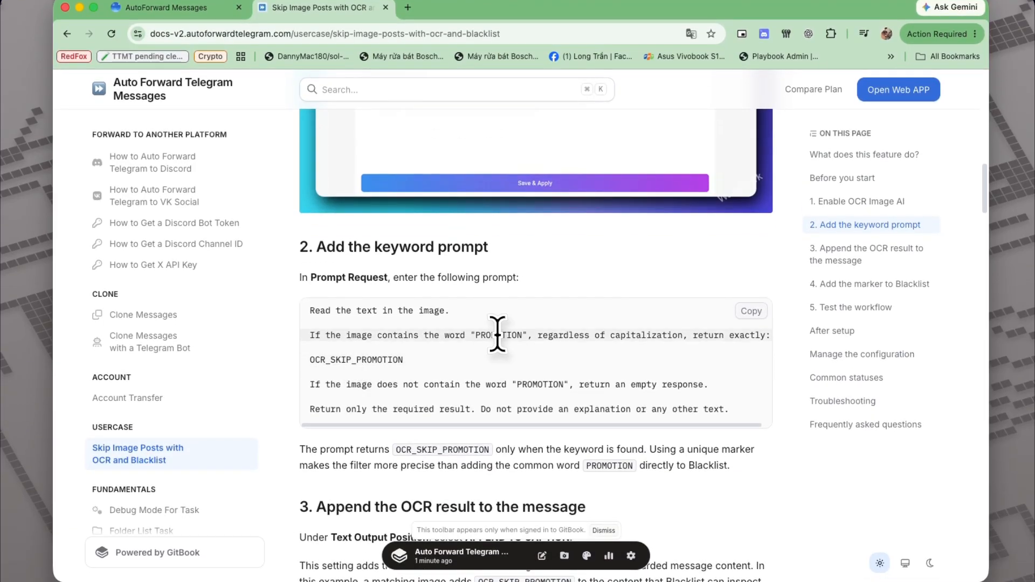
{"action": "left_click_drag", "start_coordinate": [509, 334], "coordinate": [522, 335]}
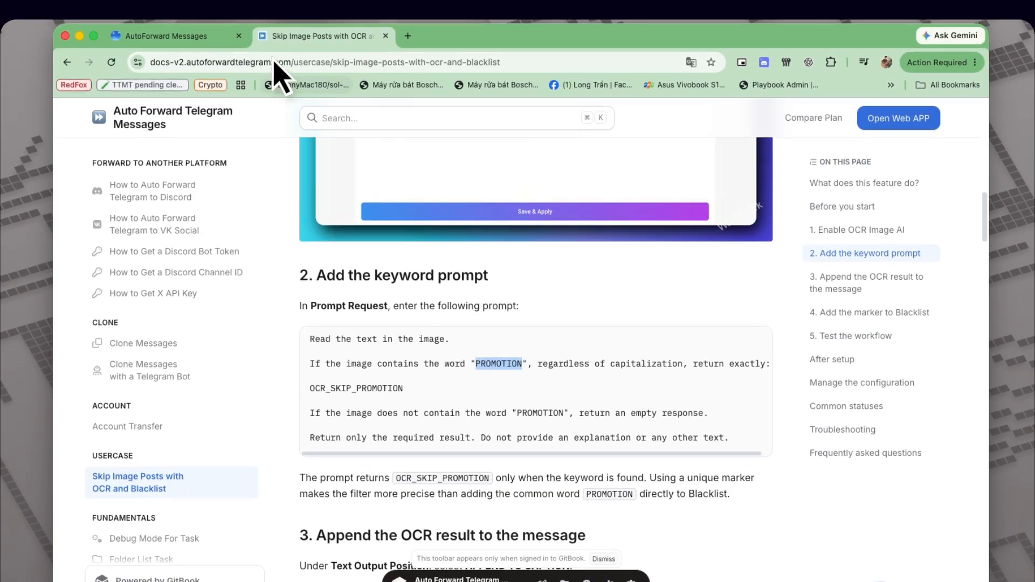
{"action": "left_click", "coordinate": [203, 7]}
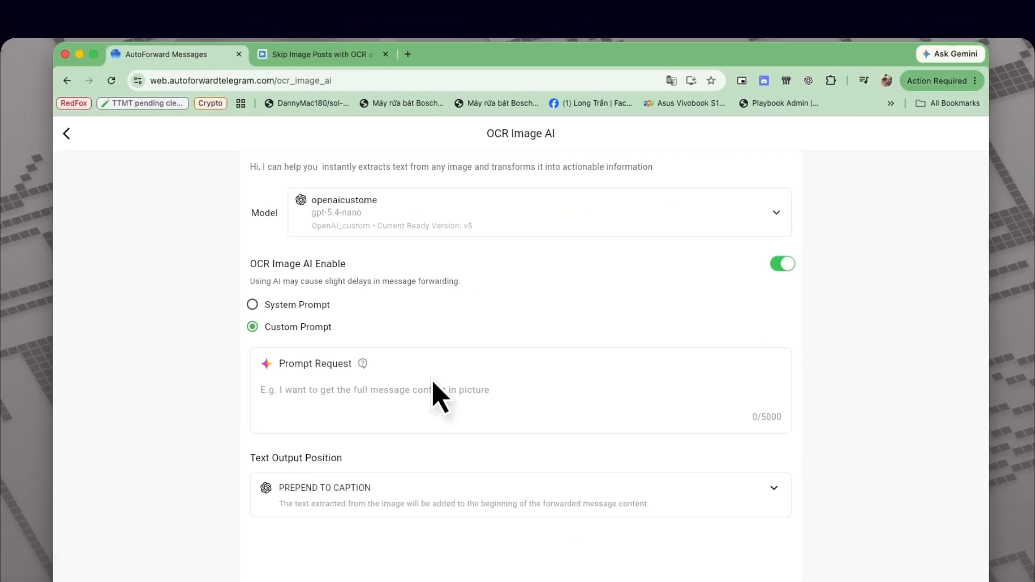
{"action": "left_click", "coordinate": [423, 343]}
{"action": "type", "text": "Read the text in the image.  If the image contains the word \"PROMOTION\", regardless of capitalization, return exactly:  OCR_SKIP_PROMOTION  If the image does not contain the word \"PROMOTION\", return an empty response.  Return only the required result. Do not provide an explanation or any other text."}
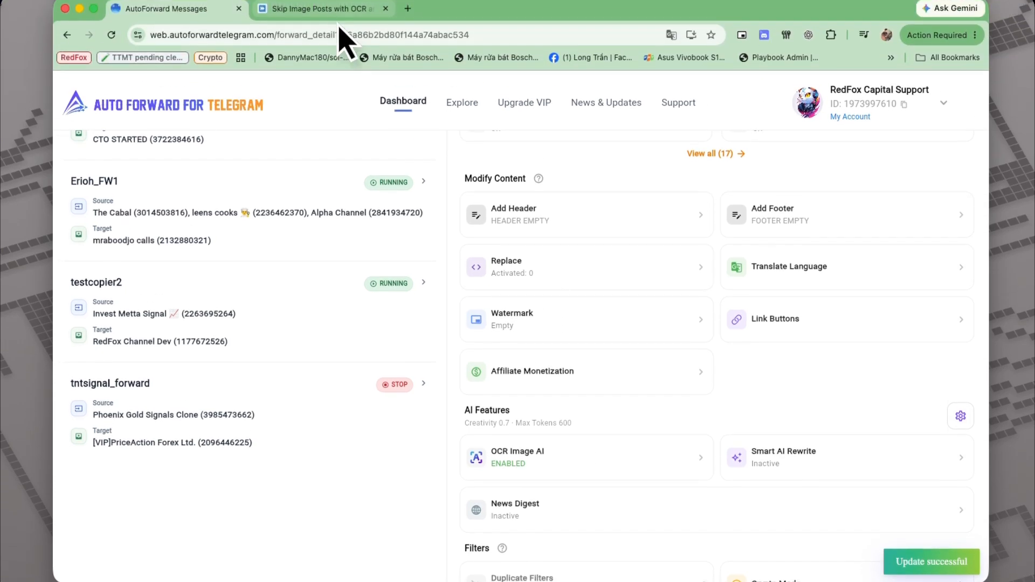
- Review the guide's instructions for appending the OCR result to the message with APPEND TO CAPTION
{"action": "left_click", "coordinate": [313, 48]}
{"action": "scroll", "coordinate": [518, 375], "scroll_direction": "down", "scroll_amount": 3}
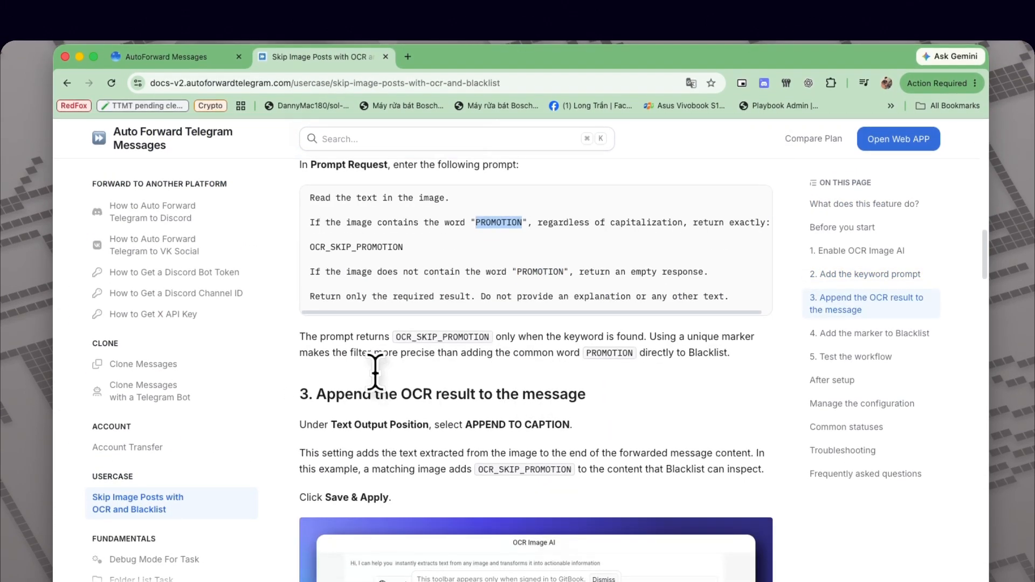
{"action": "left_click_drag", "start_coordinate": [312, 424], "coordinate": [577, 429]}
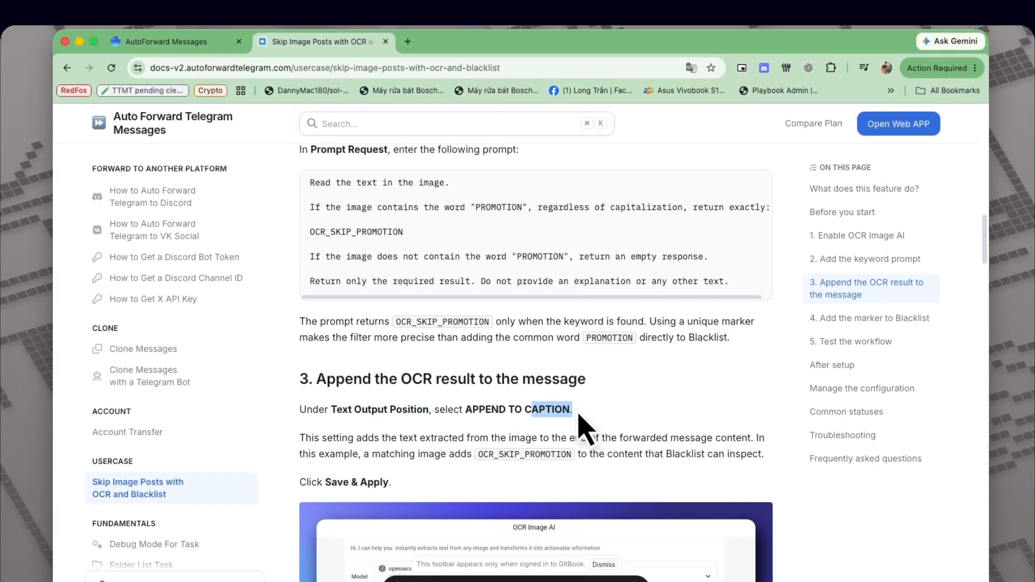
{"action": "scroll", "coordinate": [377, 413], "scroll_direction": "down", "scroll_amount": 2}
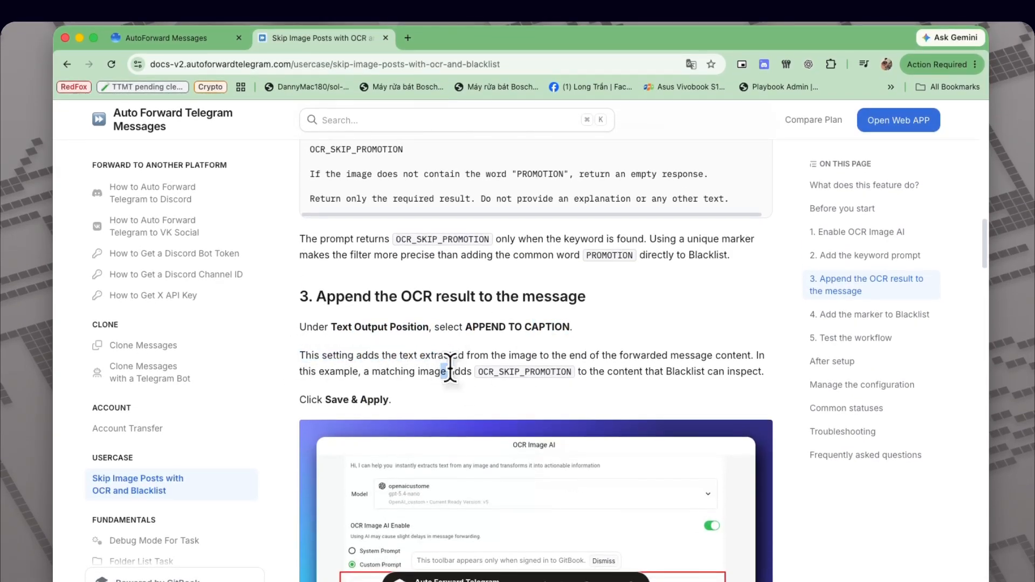
{"action": "scroll", "coordinate": [640, 368], "scroll_direction": "down", "scroll_amount": 7}
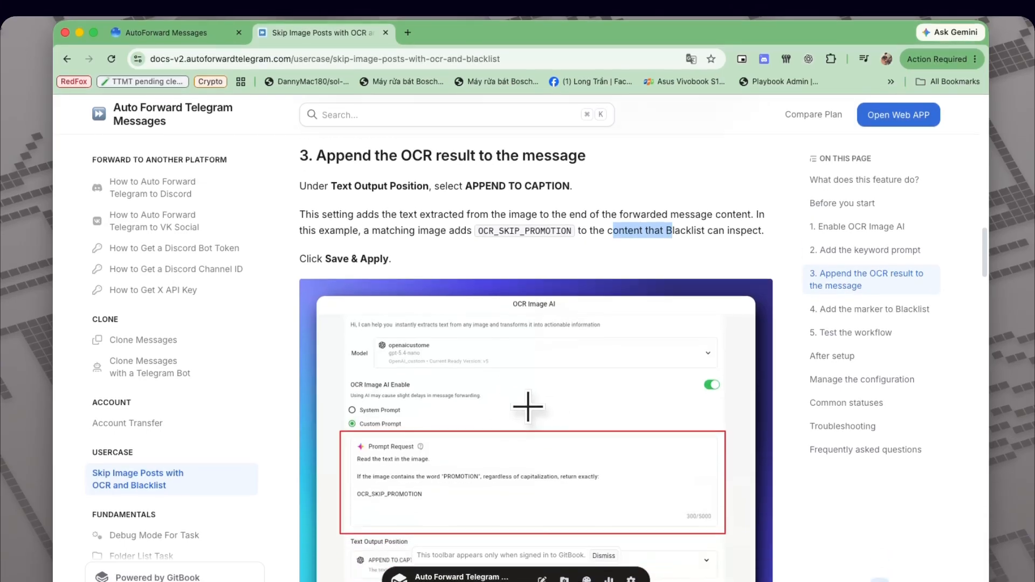
{"action": "scroll", "coordinate": [536, 398], "scroll_direction": "down", "scroll_amount": 5}
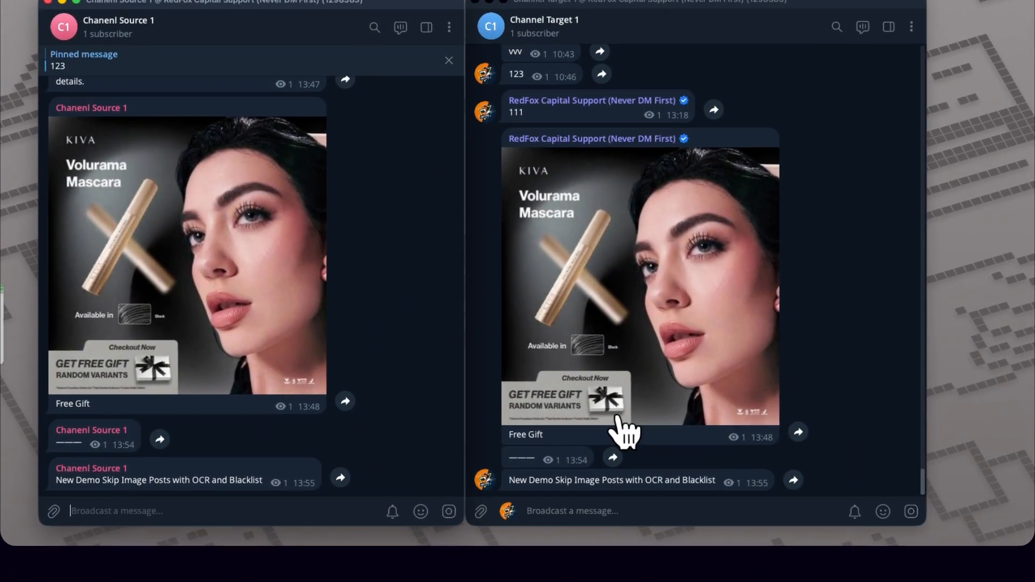
- Switch to Telegram and copy the PROMOTION post's caption "New items are now available. Please check the image for more details." into Chanenl Source 1's message draft
{"action": "scroll", "coordinate": [381, 186], "scroll_direction": "up", "scroll_amount": 5}
{"action": "right_click", "coordinate": [246, 162]}
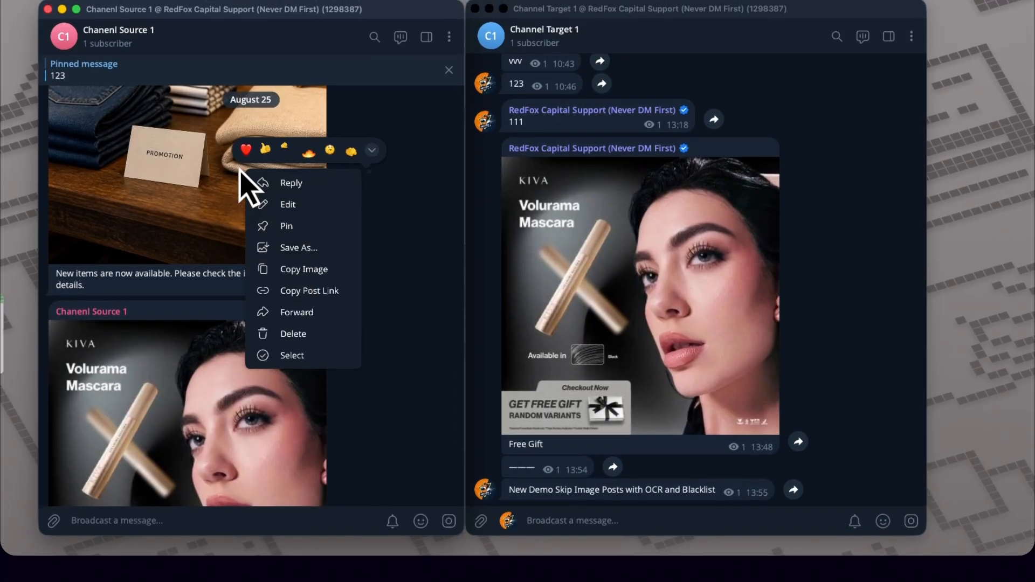
{"action": "left_click", "coordinate": [290, 275]}
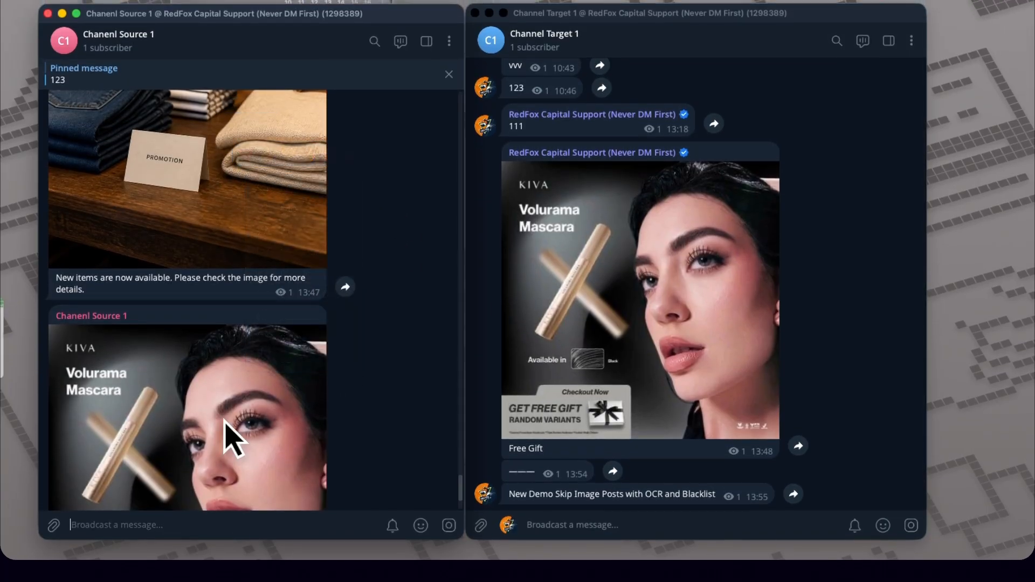
{"action": "left_click_drag", "start_coordinate": [47, 279], "coordinate": [96, 288]}
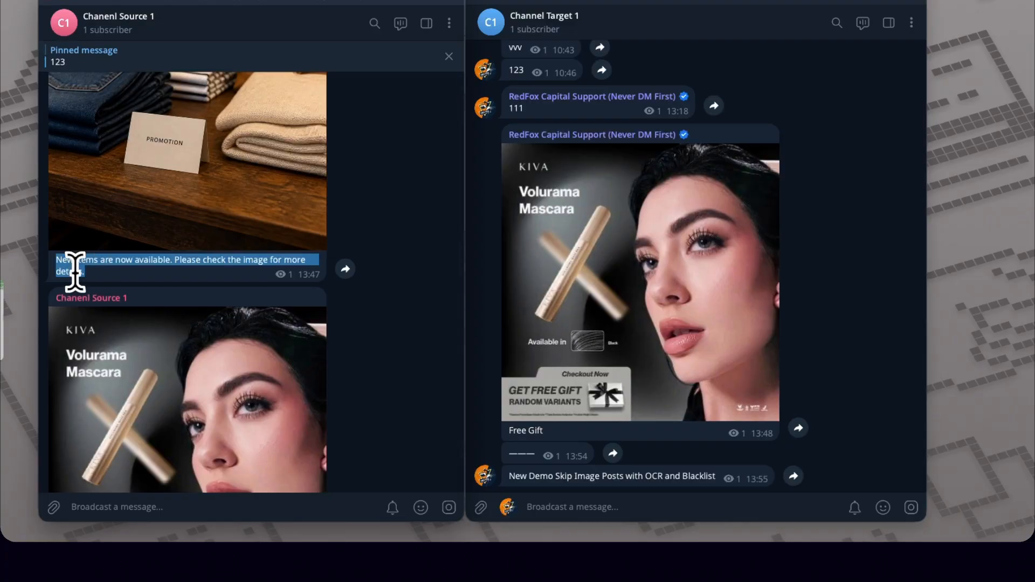
{"action": "key", "text": "ctrl+c"}
{"action": "left_click", "coordinate": [143, 504]}
{"action": "key", "text": "ctrl+v"}
- Send the copied PROMOTION image with the drafted caption to Chanenl Source 1 and highlight the OCR marker in Channel Target 1's forwarded post
{"action": "right_click", "coordinate": [215, 161]}
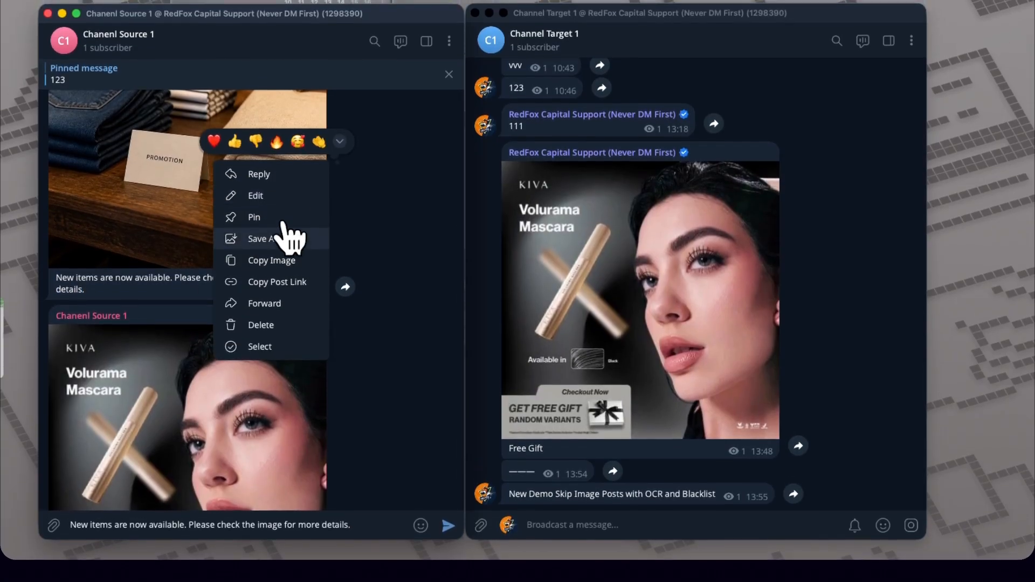
{"action": "left_click", "coordinate": [273, 260]}
{"action": "left_click", "coordinate": [372, 525]}
{"action": "key", "text": "ctrl+v"}
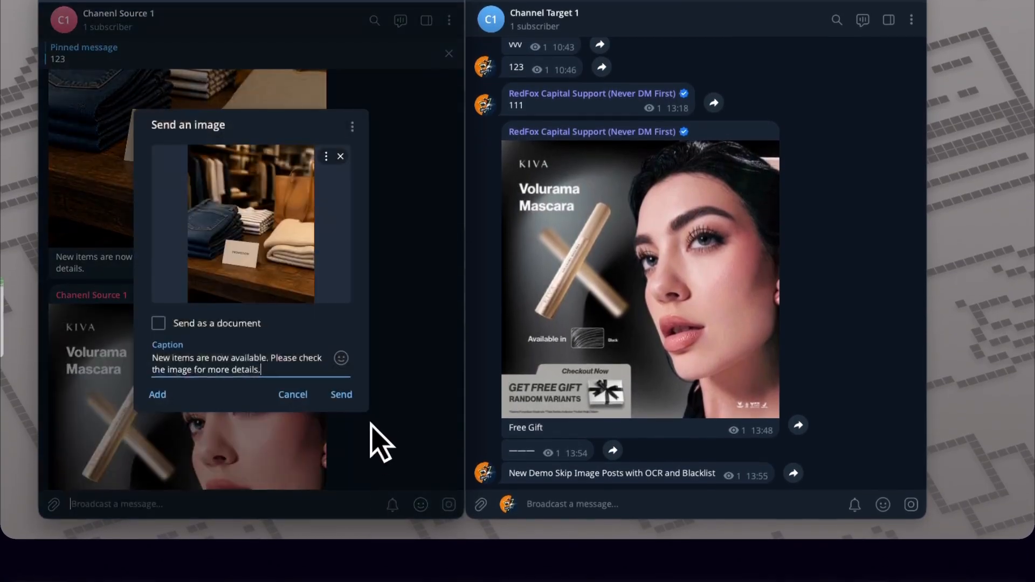
{"action": "mouse_move", "coordinate": [341, 359]}
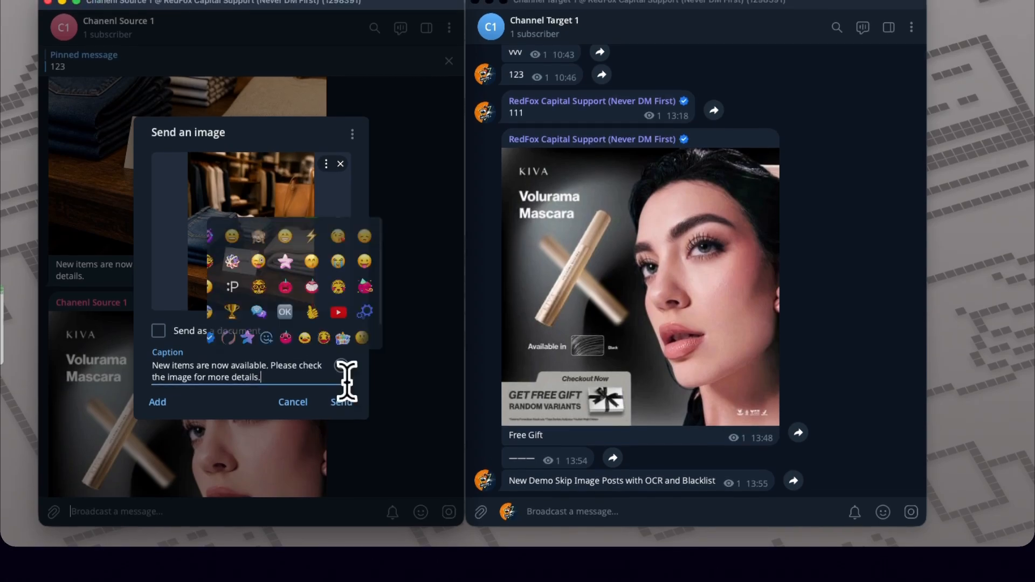
{"action": "left_click", "coordinate": [344, 405]}
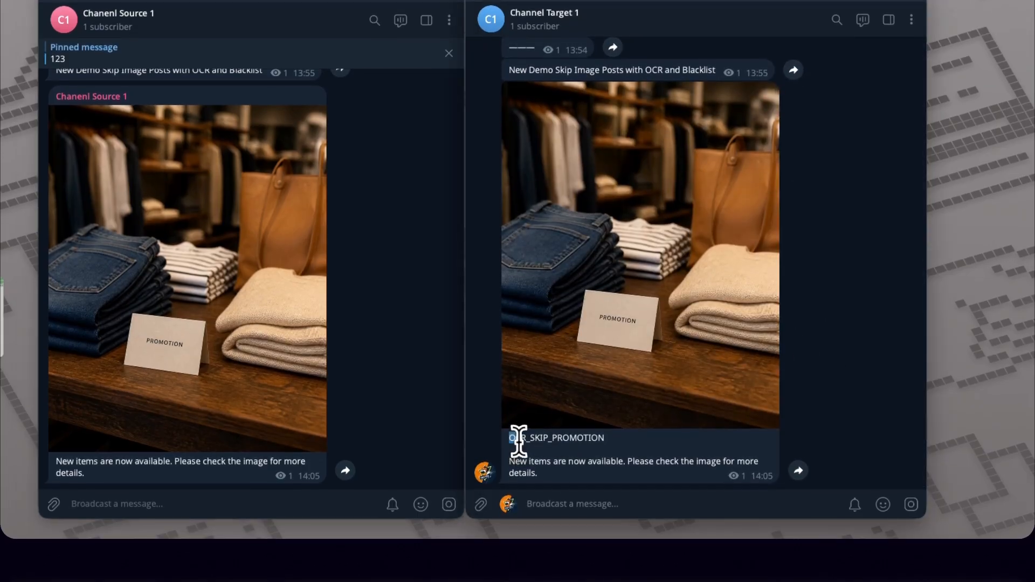
{"action": "double_click", "coordinate": [518, 445]}
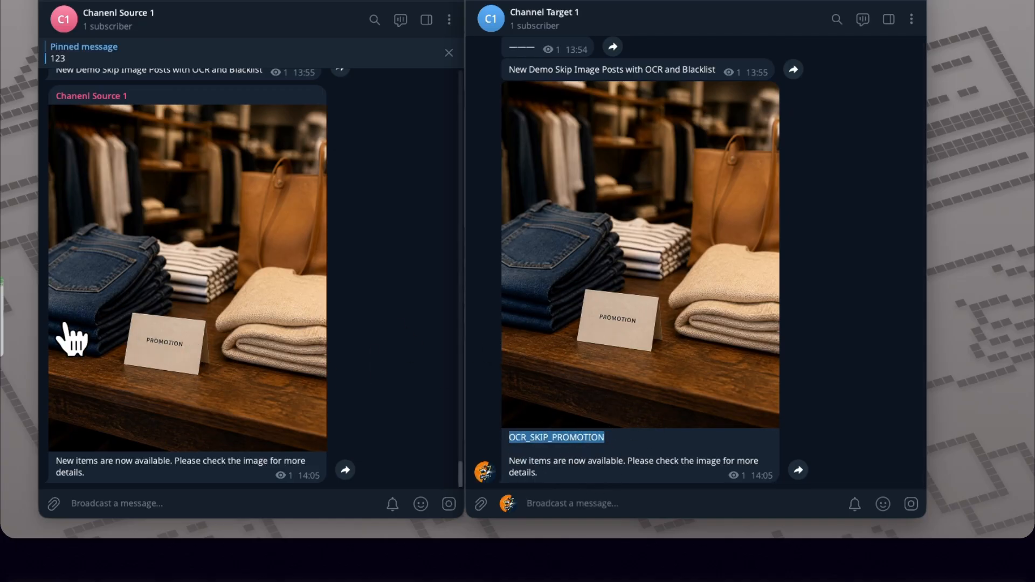
- Switch back to the browser and start a new Blacklist entry from the forwarding task's filters
{"action": "left_click", "coordinate": [1, 330]}
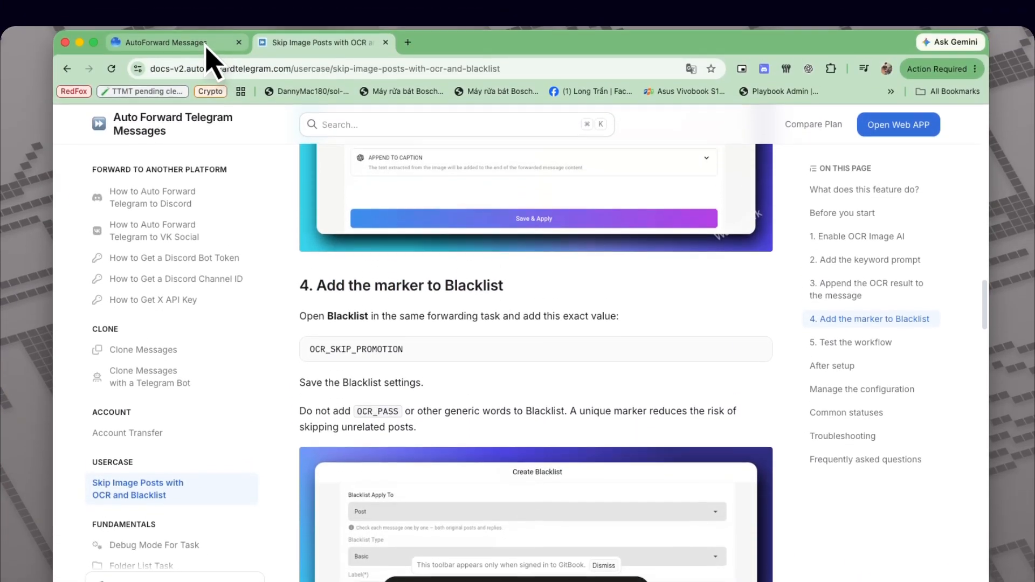
{"action": "left_click", "coordinate": [204, 55]}
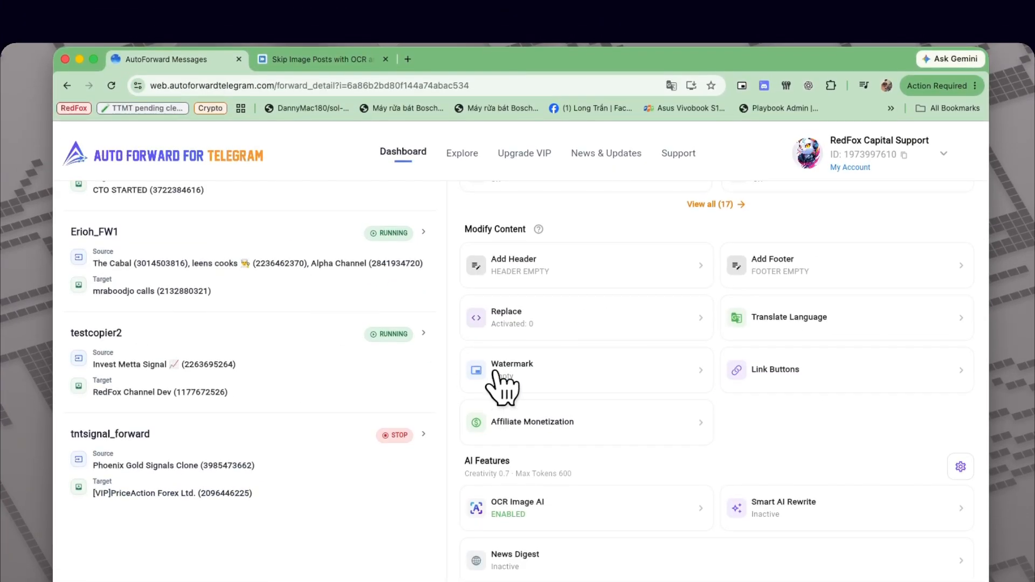
{"action": "scroll", "coordinate": [666, 437], "scroll_direction": "down", "scroll_amount": 5}
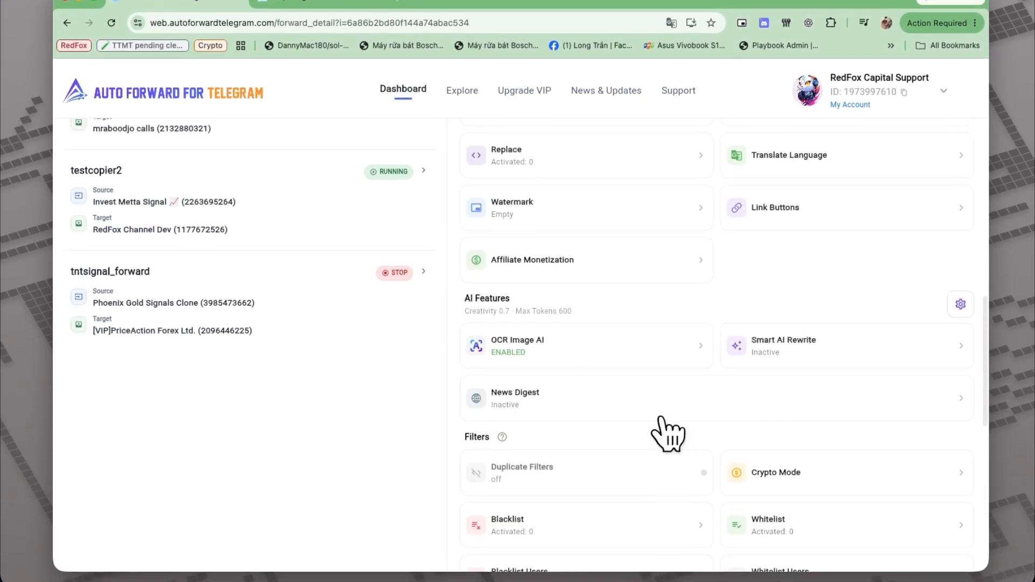
{"action": "scroll", "coordinate": [670, 428], "scroll_direction": "down", "scroll_amount": 3}
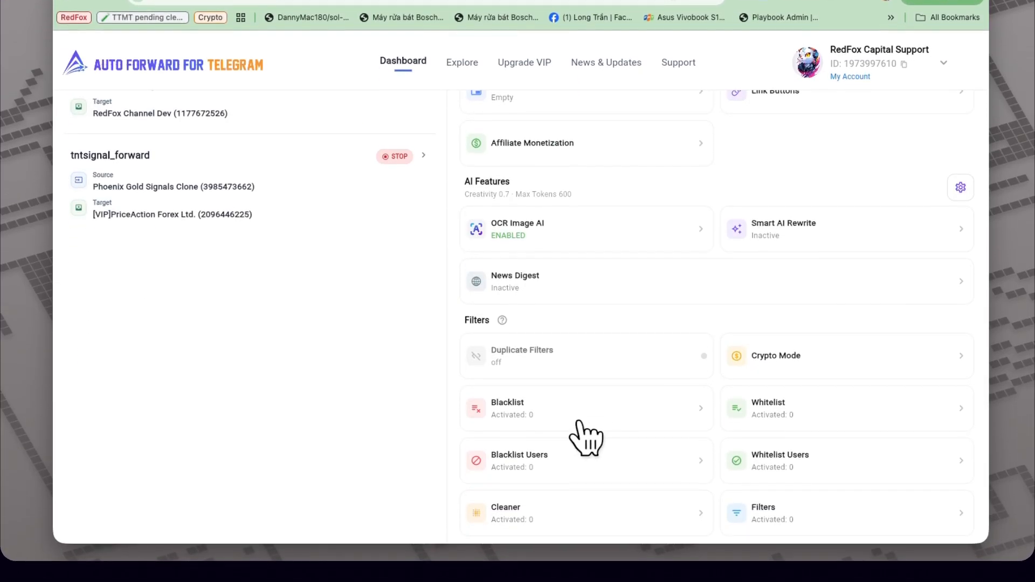
{"action": "left_click", "coordinate": [576, 412]}
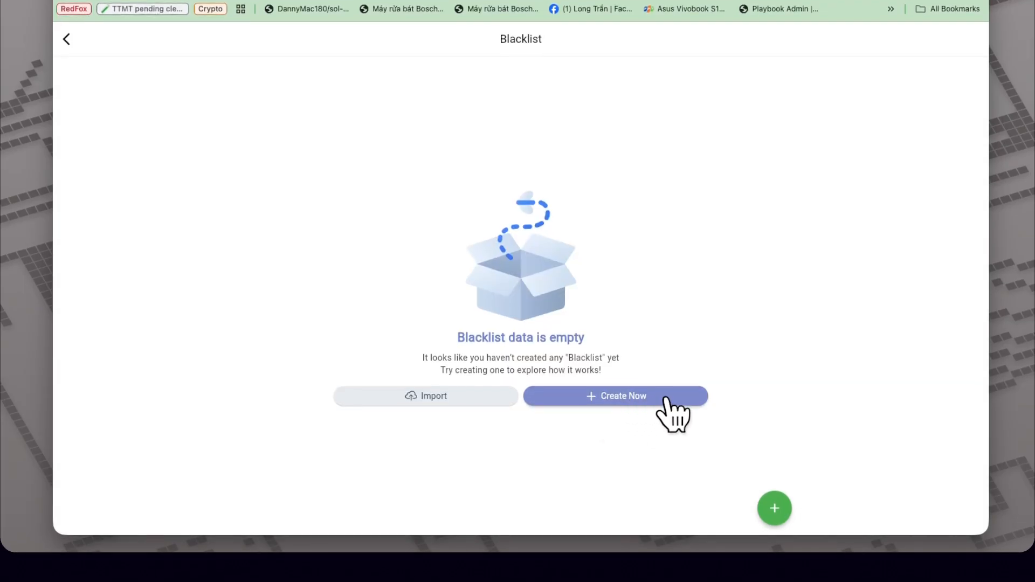
{"action": "left_click", "coordinate": [775, 507]}
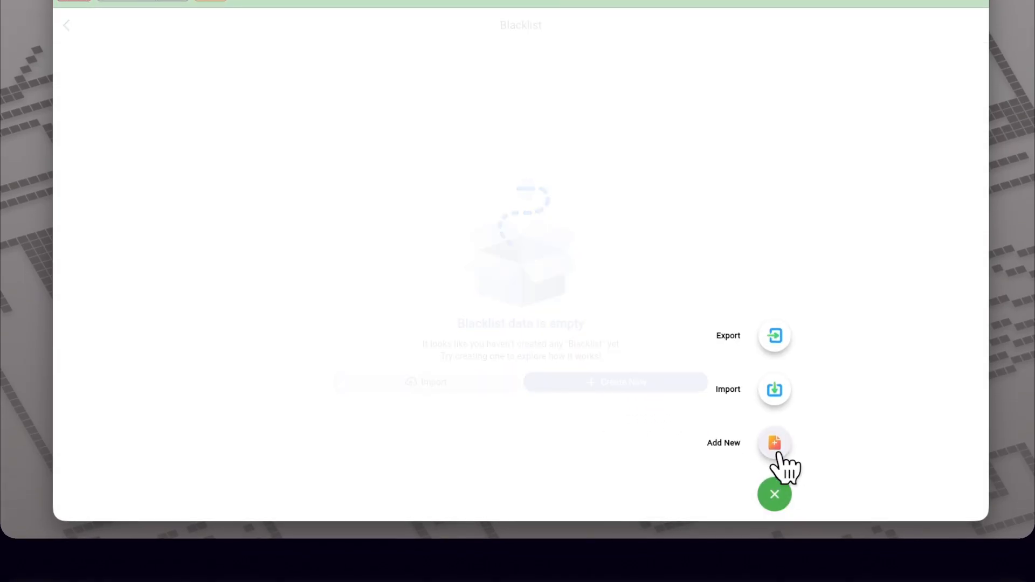
{"action": "left_click", "coordinate": [778, 453]}
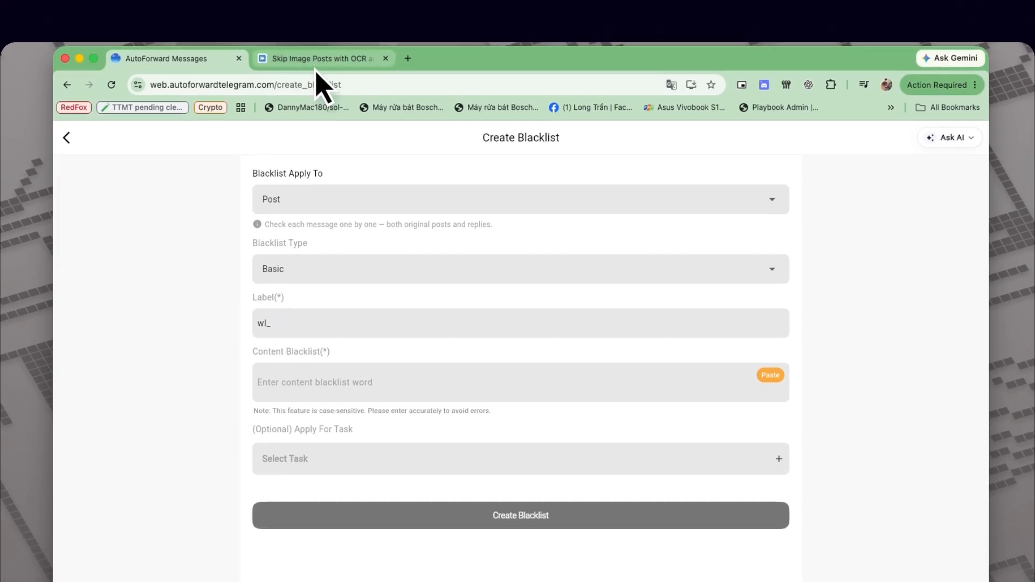
- Copy the guide's marker, then label the entry wl_OCR_SKIP_PROMOTION and set its blacklist content to OCR_SKIP_PROMOTION
{"action": "left_click", "coordinate": [321, 13]}
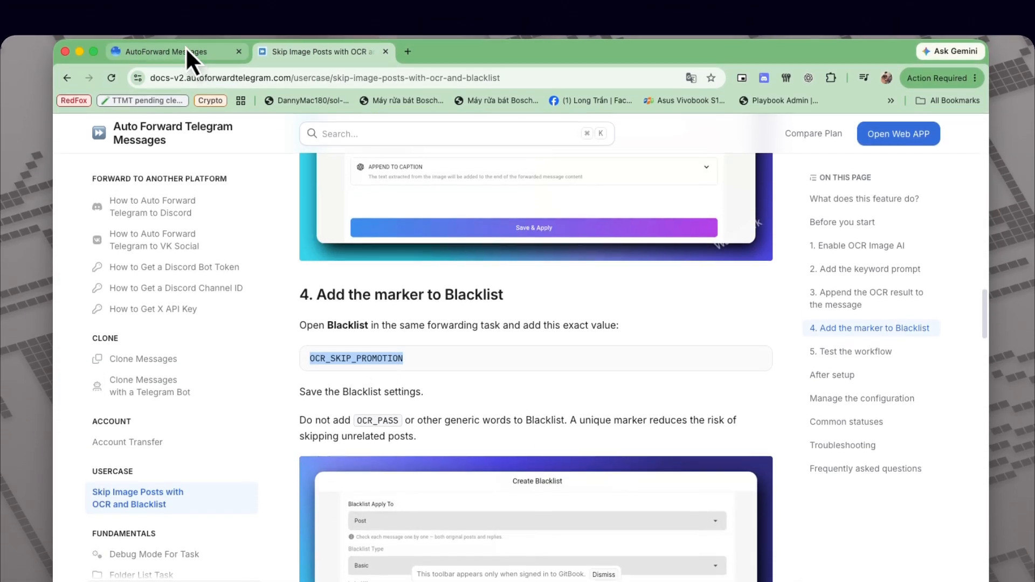
{"action": "left_click", "coordinate": [189, 23]}
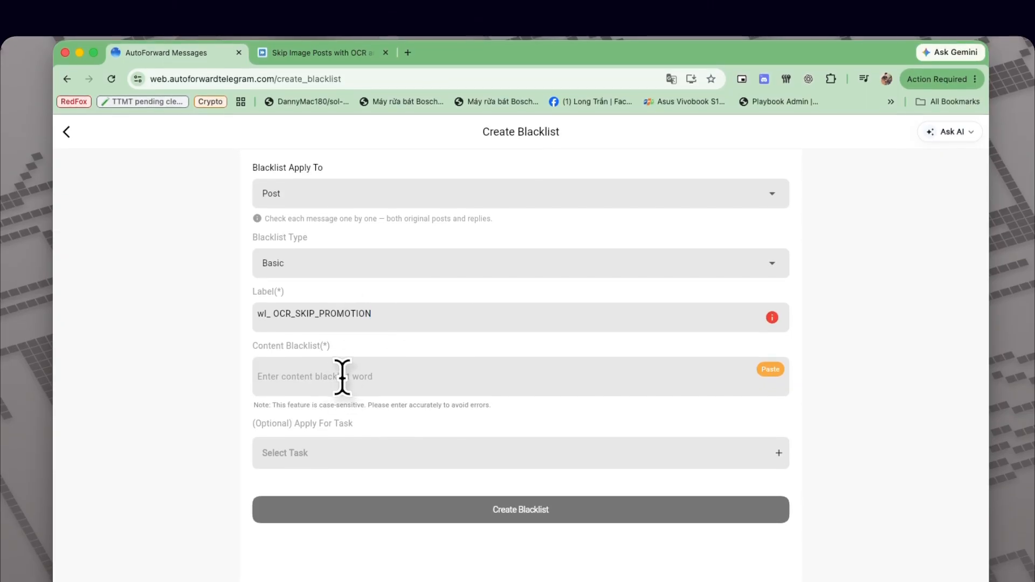
{"action": "left_click", "coordinate": [342, 377]}
{"action": "key", "text": "super+v"}
{"action": "left_click", "coordinate": [421, 322]}
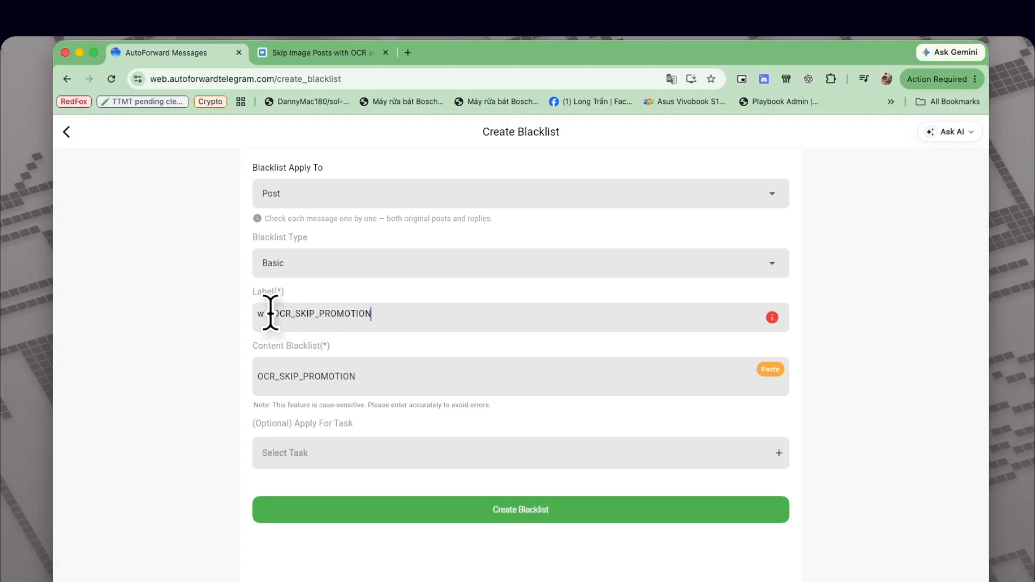
{"action": "left_click", "coordinate": [388, 380]}
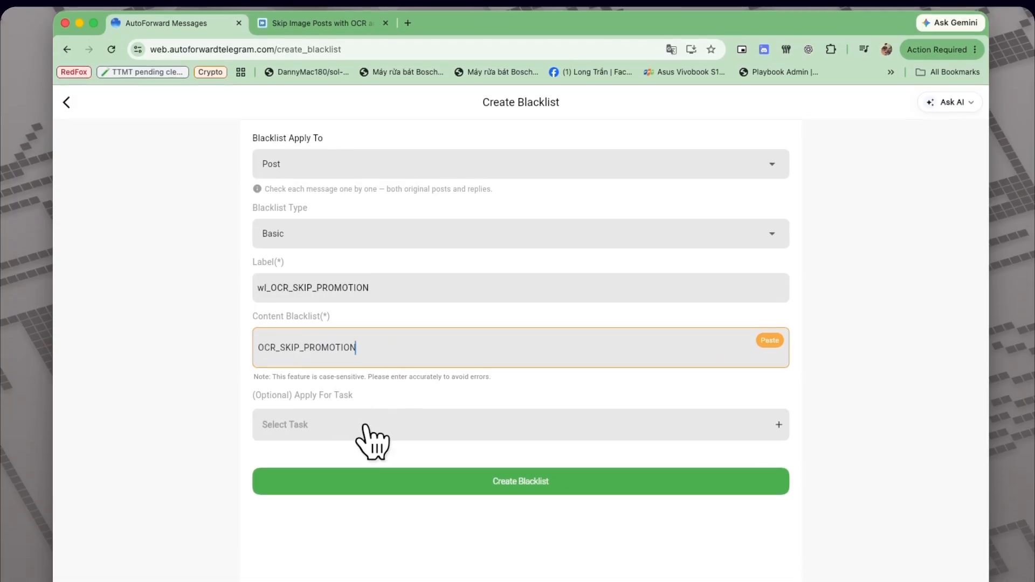
- Apply the blacklist entry to the TaskExam task and create it
{"action": "left_click", "coordinate": [371, 454]}
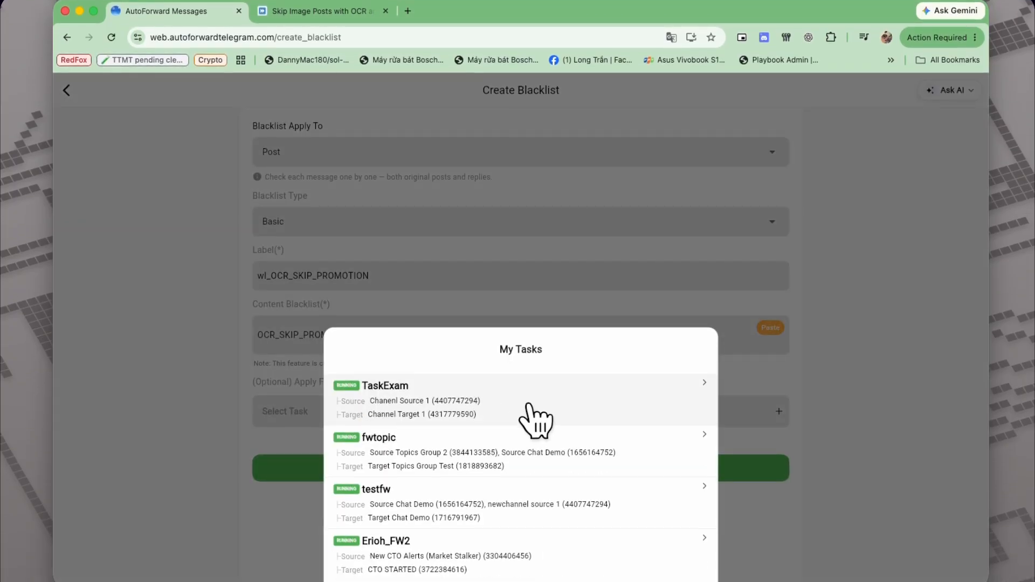
{"action": "left_click", "coordinate": [530, 410]}
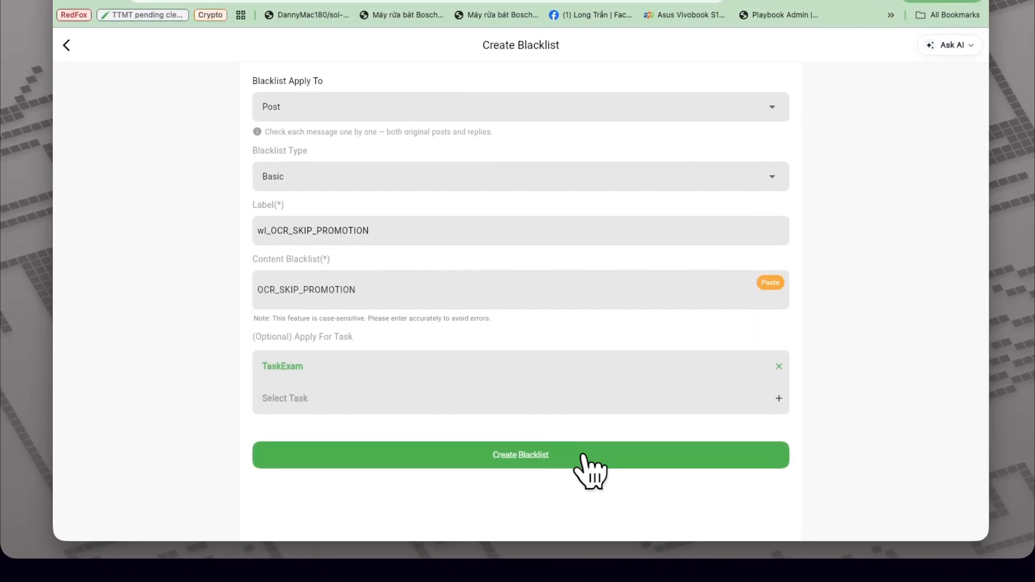
{"action": "left_click", "coordinate": [591, 456]}
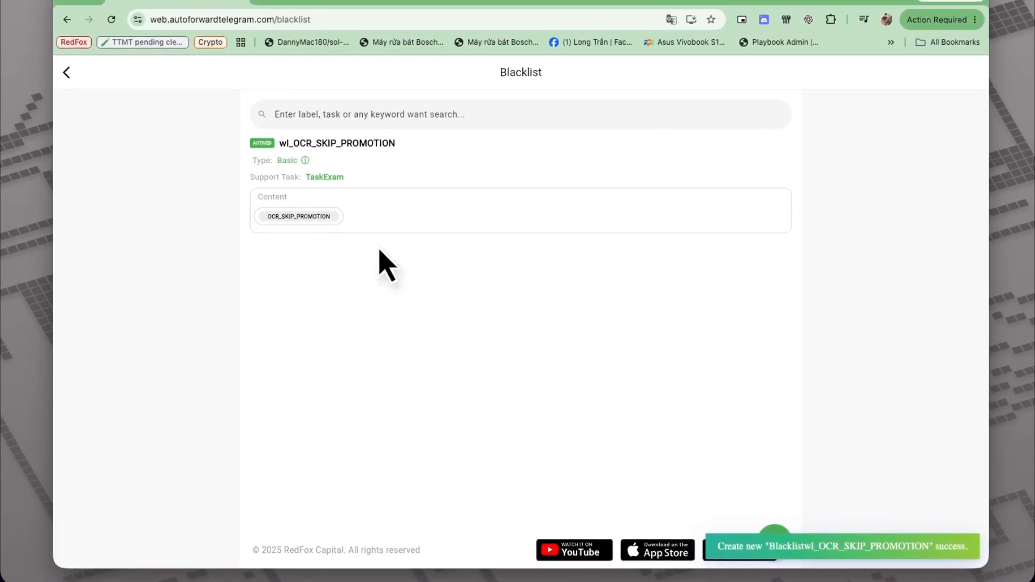
- Review the guide's workflow test instructions and expected results for images with and without the PROMOTION keyword
{"action": "left_click", "coordinate": [333, 42]}
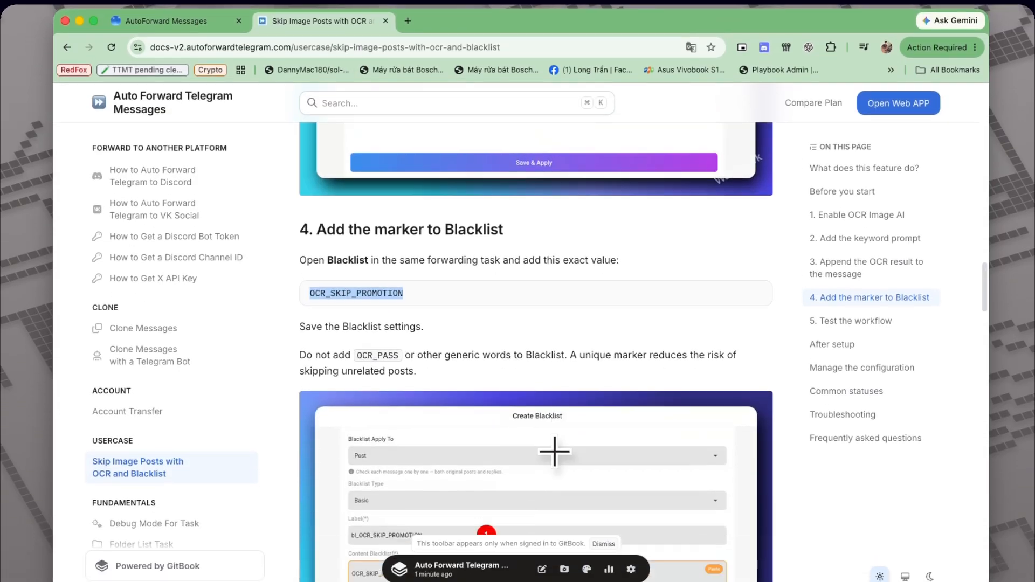
{"action": "scroll", "coordinate": [554, 451], "scroll_direction": "down", "scroll_amount": 6}
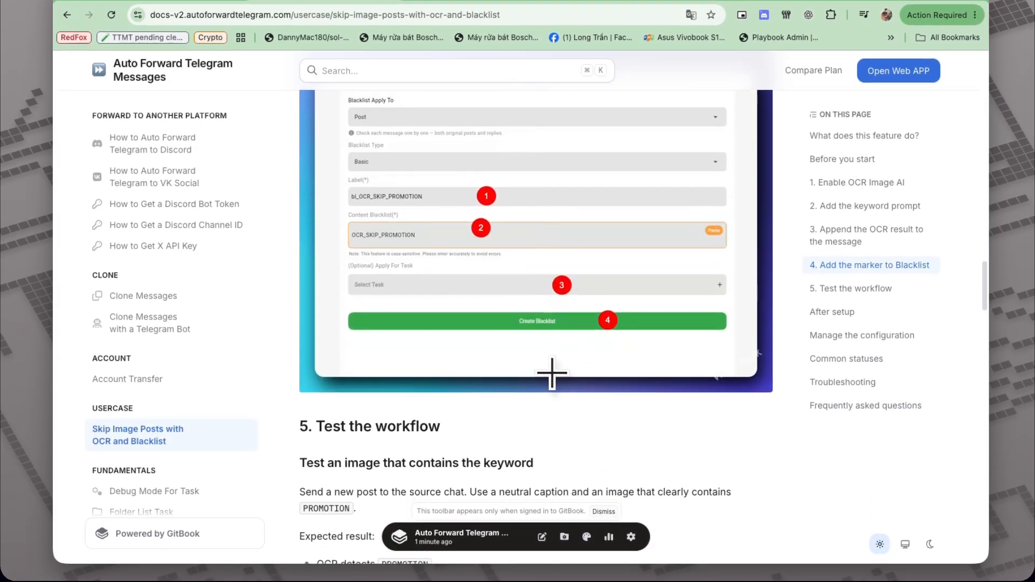
{"action": "scroll", "coordinate": [532, 427], "scroll_direction": "down", "scroll_amount": 5}
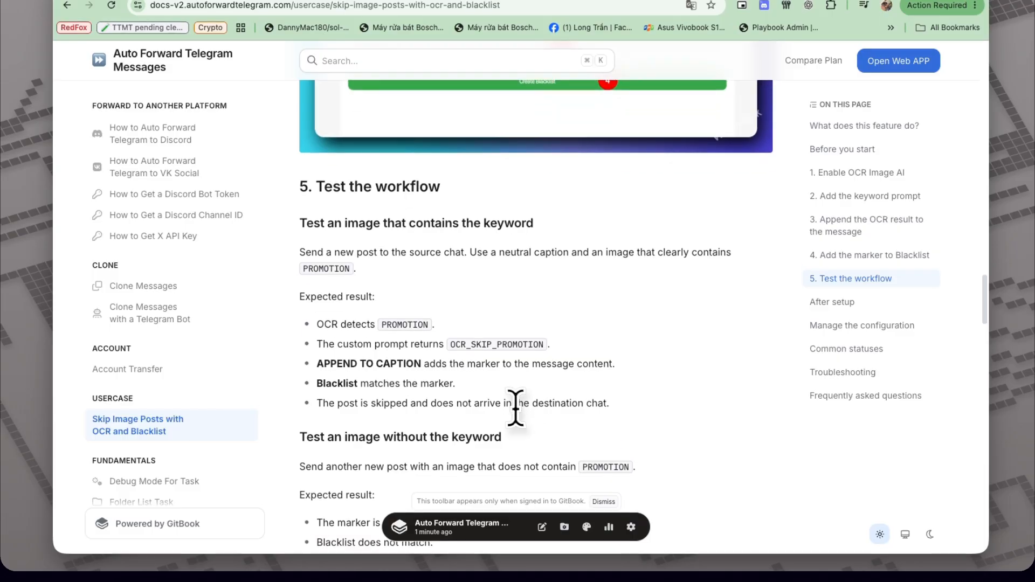
{"action": "scroll", "coordinate": [516, 408], "scroll_direction": "down", "scroll_amount": 1}
{"action": "left_click_drag", "start_coordinate": [299, 147], "coordinate": [441, 160]}
{"action": "left_click", "coordinate": [504, 174]}
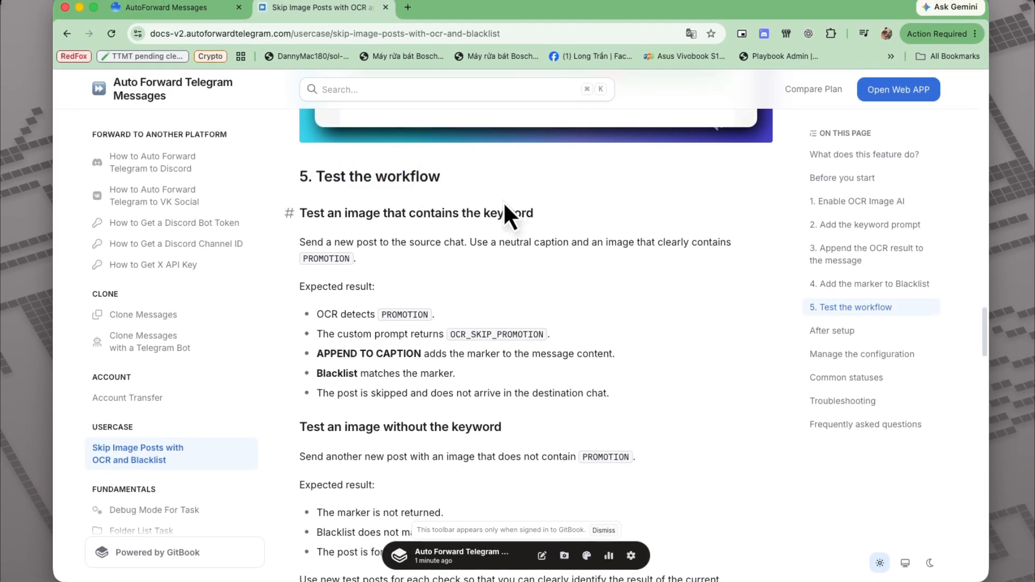
{"action": "scroll", "coordinate": [537, 294], "scroll_direction": "down", "scroll_amount": 2}
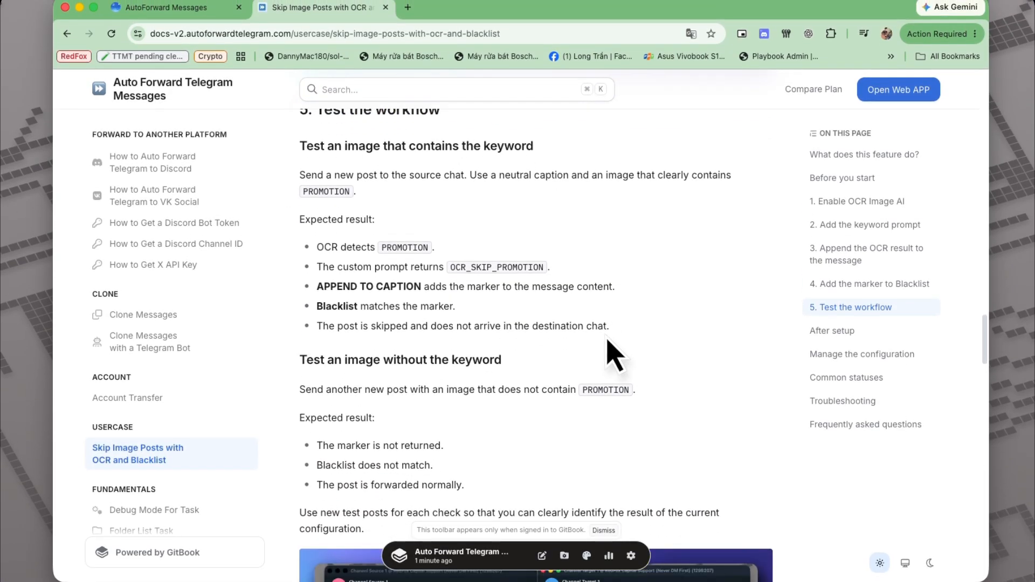
{"action": "scroll", "coordinate": [768, 438], "scroll_direction": "down", "scroll_amount": 1}
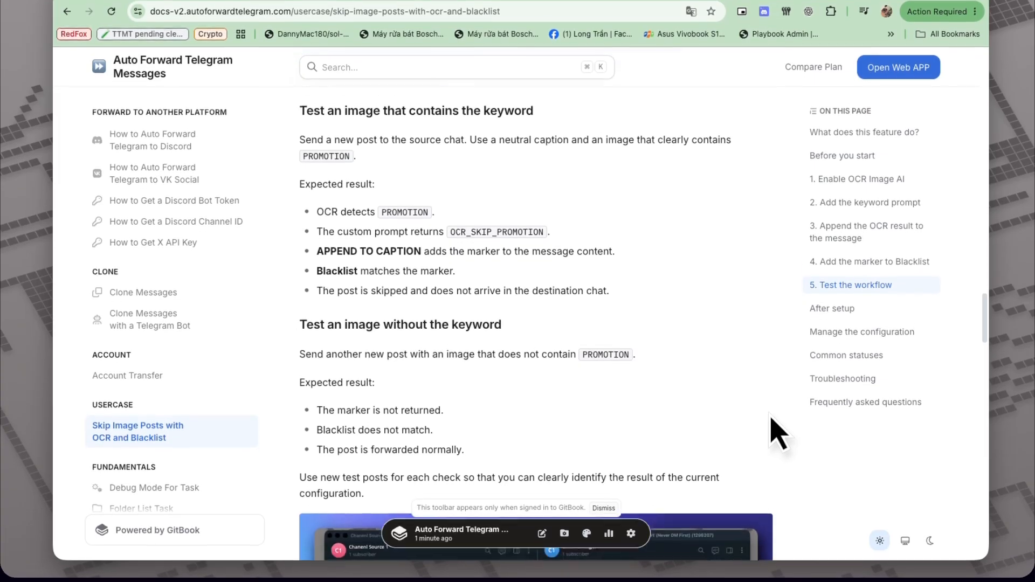
- Switch to Telegram and draft "New items are now available. Please check the image for more details 22" in Chanenl Source 1, reusing the last post's text
{"action": "left_click", "coordinate": [1033, 415]}
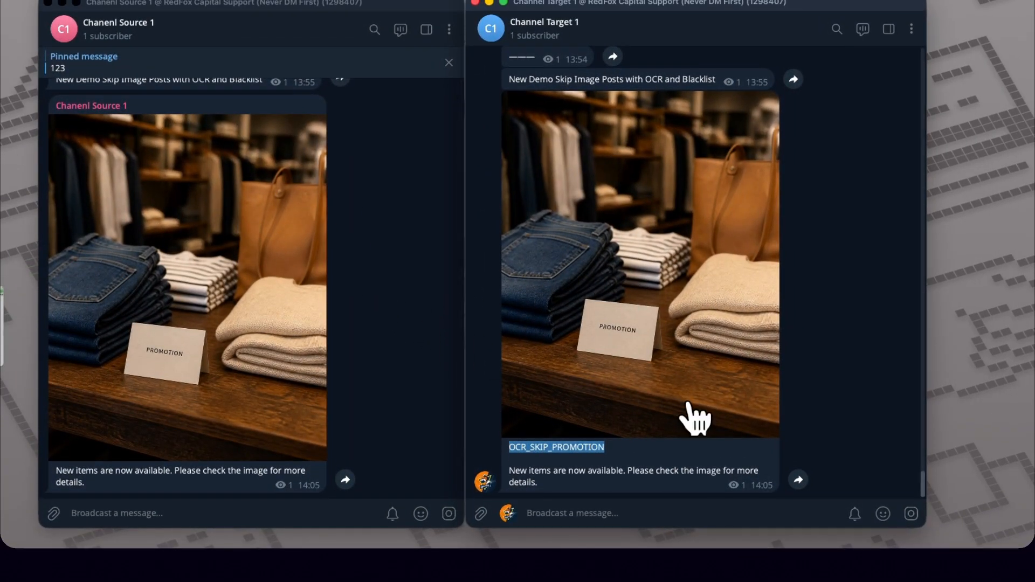
{"action": "left_click", "coordinate": [698, 464]}
{"action": "right_click", "coordinate": [204, 478]}
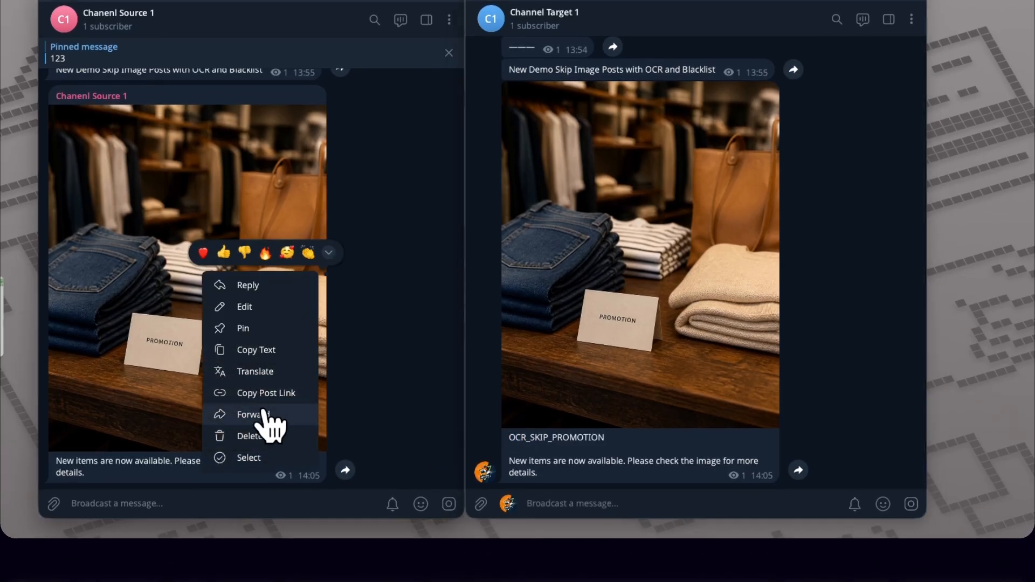
{"action": "left_click", "coordinate": [269, 351]}
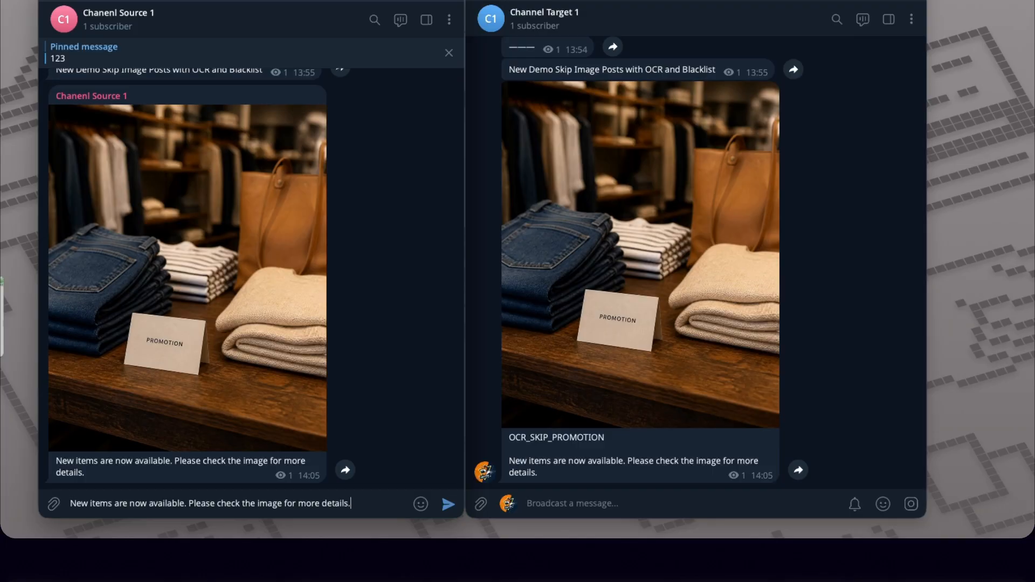
- Copy the PROMOTION image from the last post and send it to Chanenl Source 1 with the drafted caption
{"action": "right_click", "coordinate": [251, 300]}
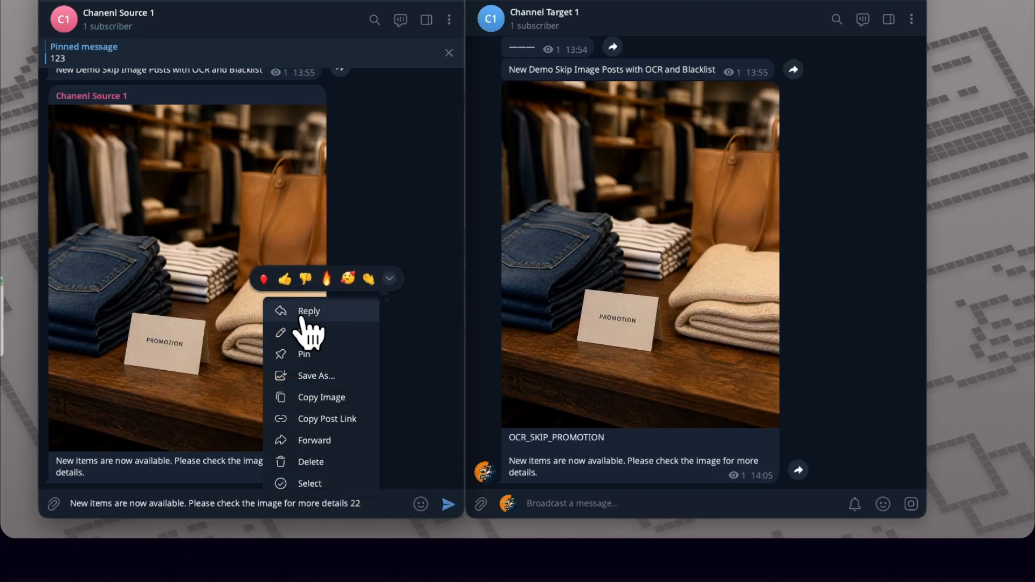
{"action": "left_click", "coordinate": [318, 404]}
{"action": "key", "text": "ctrl+v"}
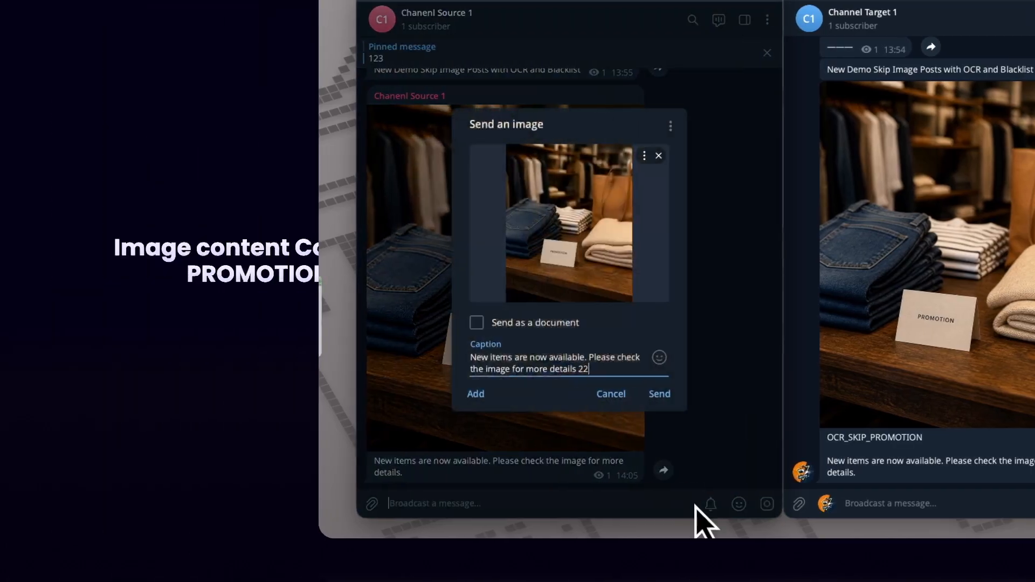
{"action": "left_click", "coordinate": [345, 395]}
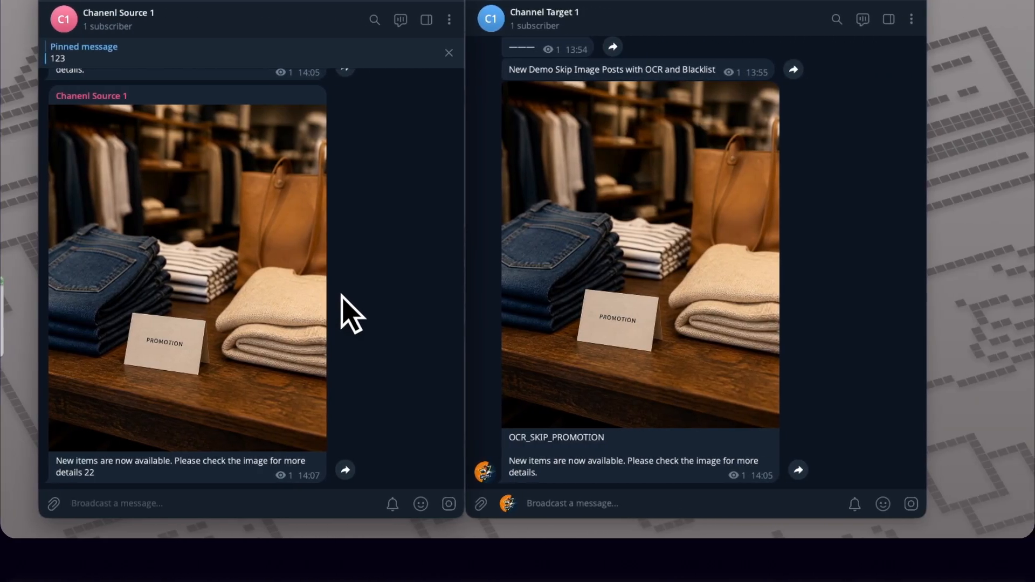
- Copy the earlier Volurama Mascara image, send it to Chanenl Source 1 captioned "Pass", and check Channel Target 1 for the forwarded post
{"action": "scroll", "coordinate": [362, 309], "scroll_direction": "up", "scroll_amount": 3}
{"action": "scroll", "coordinate": [372, 329], "scroll_direction": "up", "scroll_amount": 5}
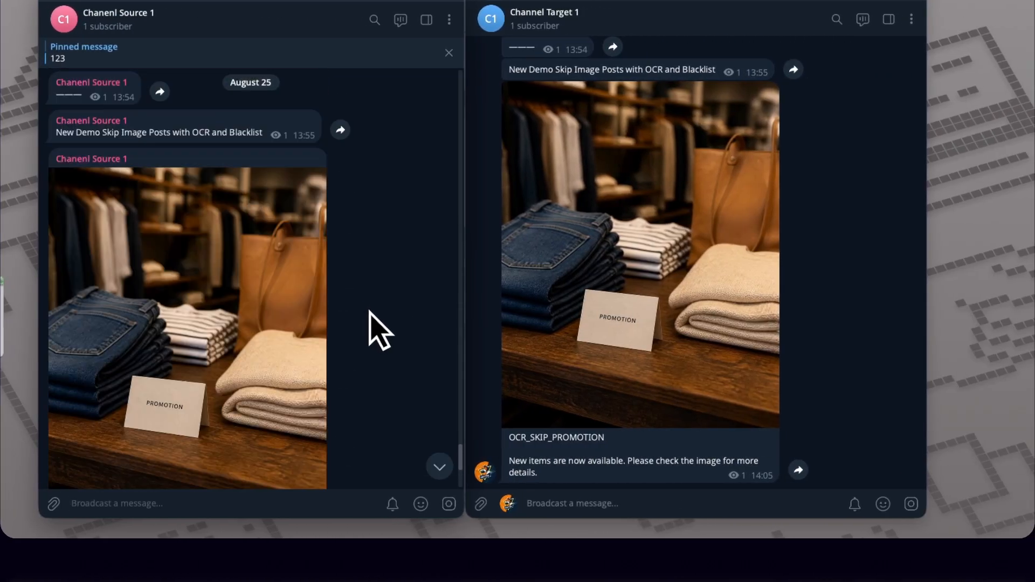
{"action": "scroll", "coordinate": [604, 345], "scroll_direction": "up", "scroll_amount": 4}
{"action": "scroll", "coordinate": [365, 329], "scroll_direction": "up", "scroll_amount": 4}
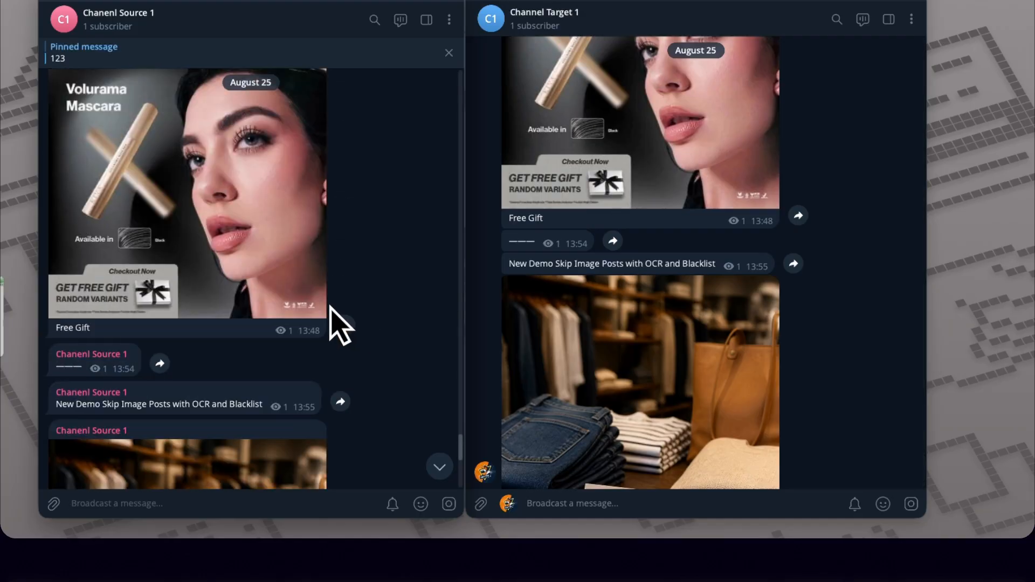
{"action": "right_click", "coordinate": [233, 218]}
{"action": "scroll", "coordinate": [370, 330], "scroll_direction": "down", "scroll_amount": 10}
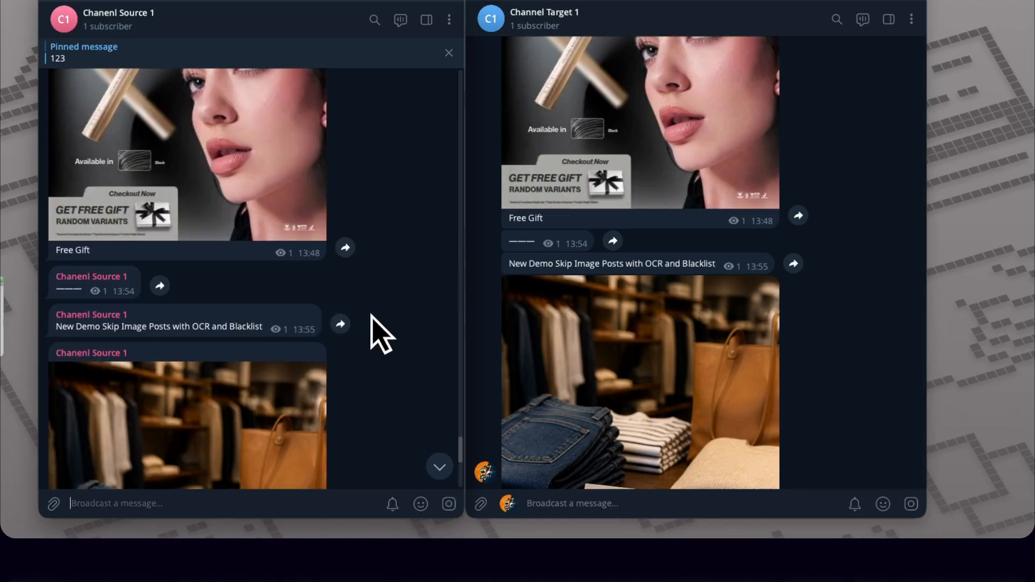
{"action": "key", "text": "ctrl+v"}
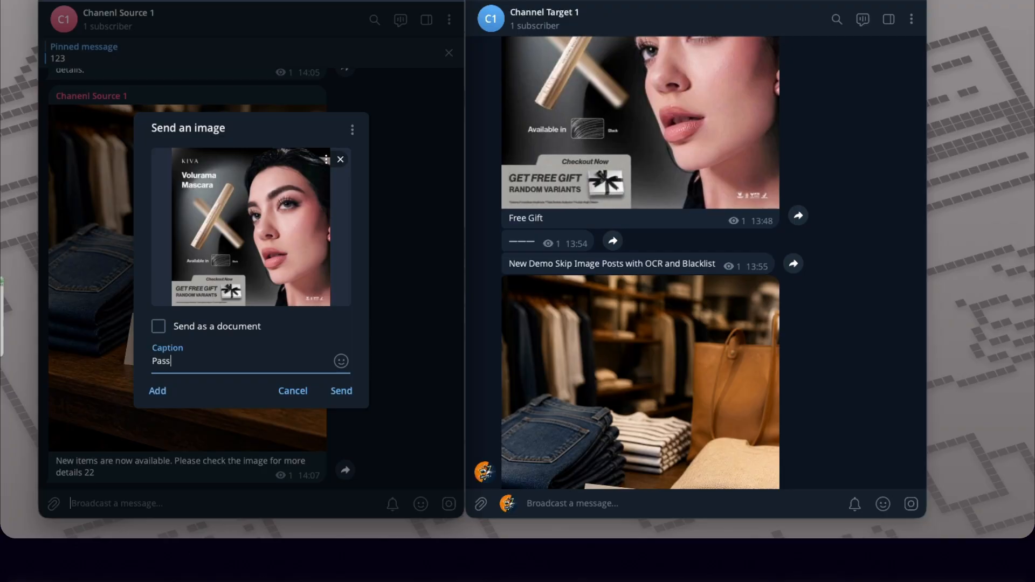
{"action": "key", "text": "Return"}
{"action": "scroll", "coordinate": [727, 365], "scroll_direction": "down", "scroll_amount": 8}
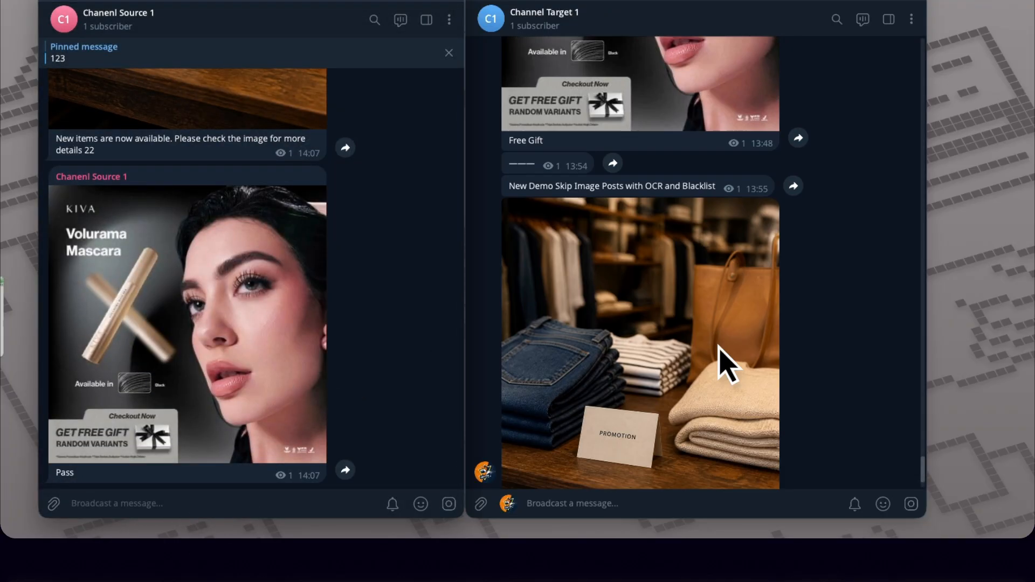